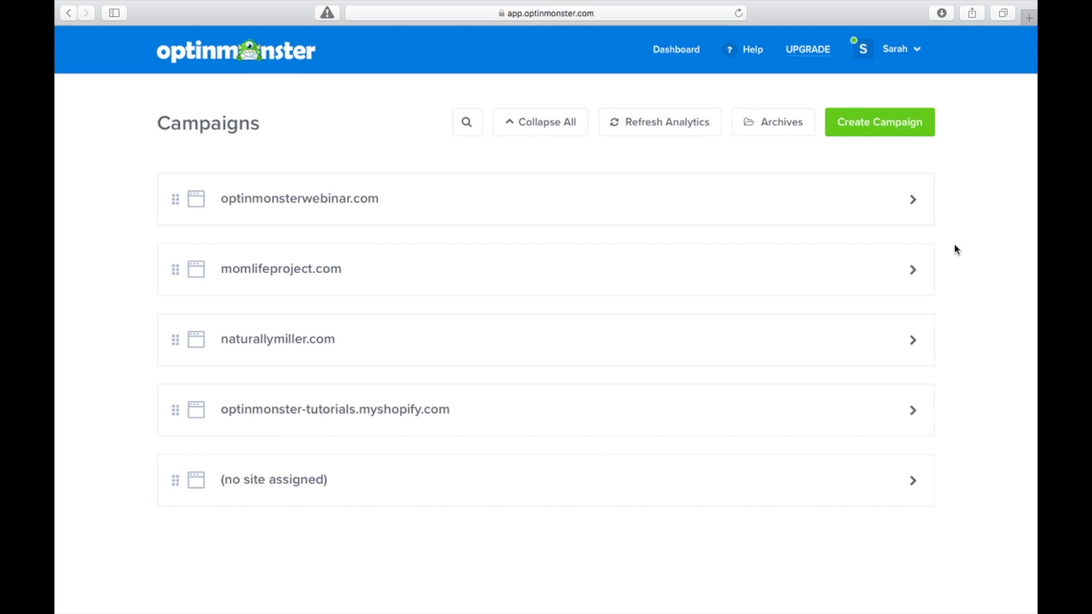
Start a new Floating Bar campaign and scroll the templates down to Tiles
click(883, 125)
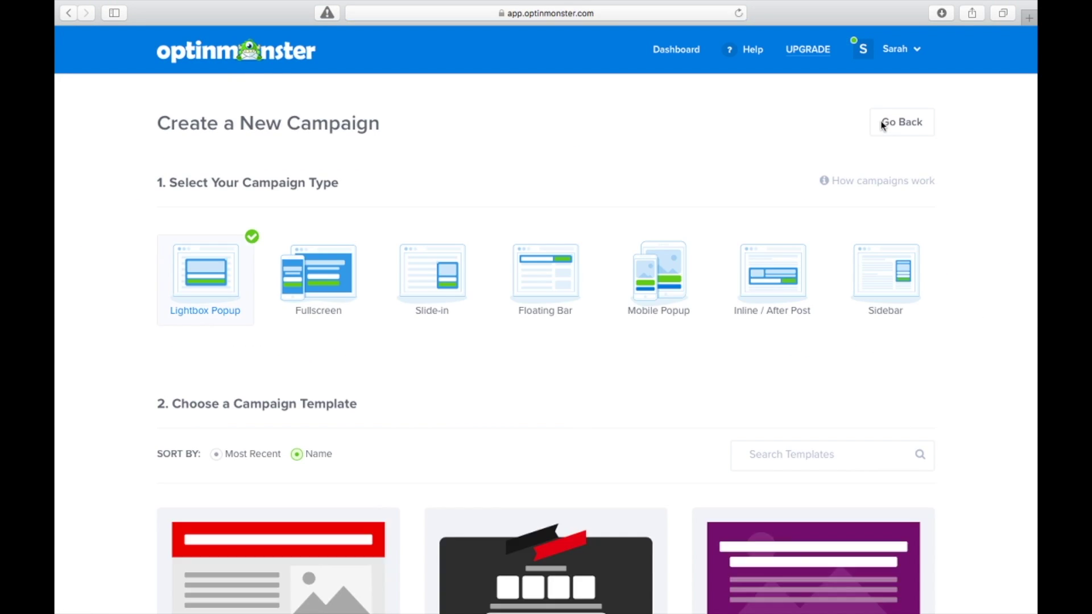
click(566, 270)
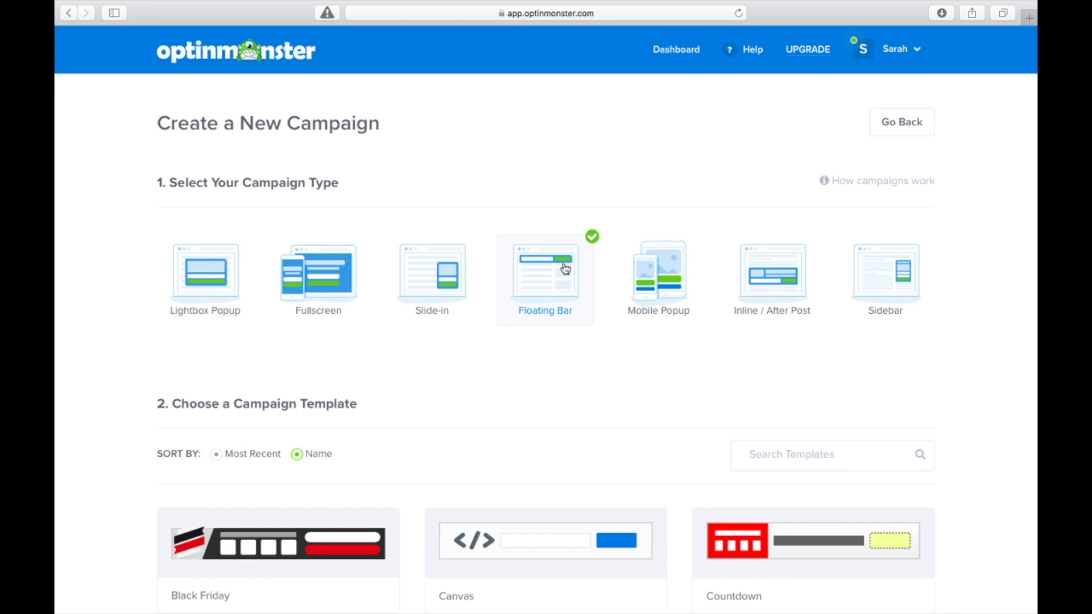
scroll(610, 366, down, 5)
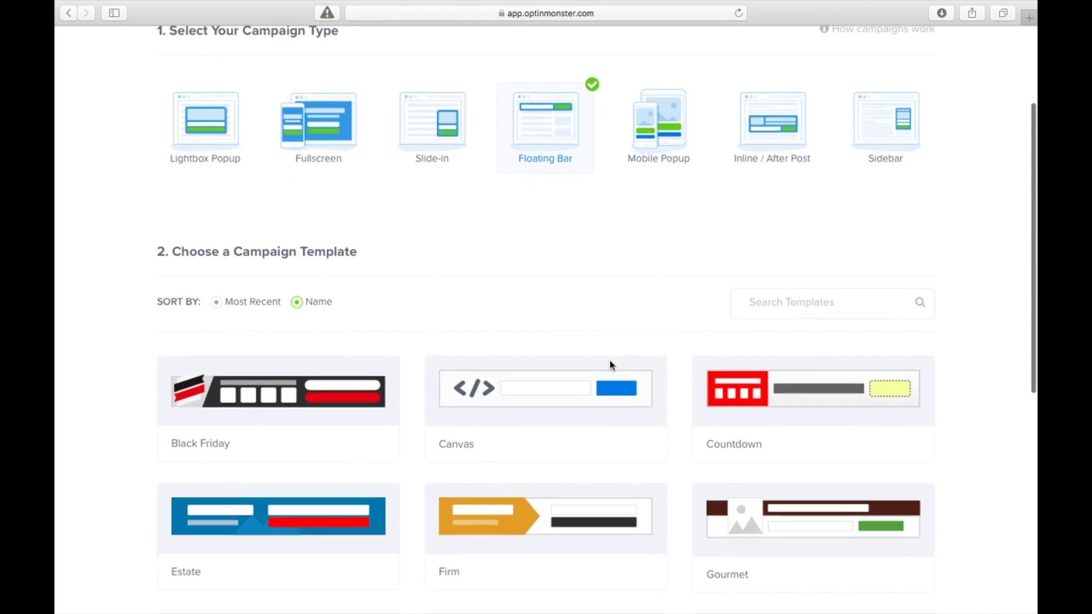
scroll(624, 408, down, 6)
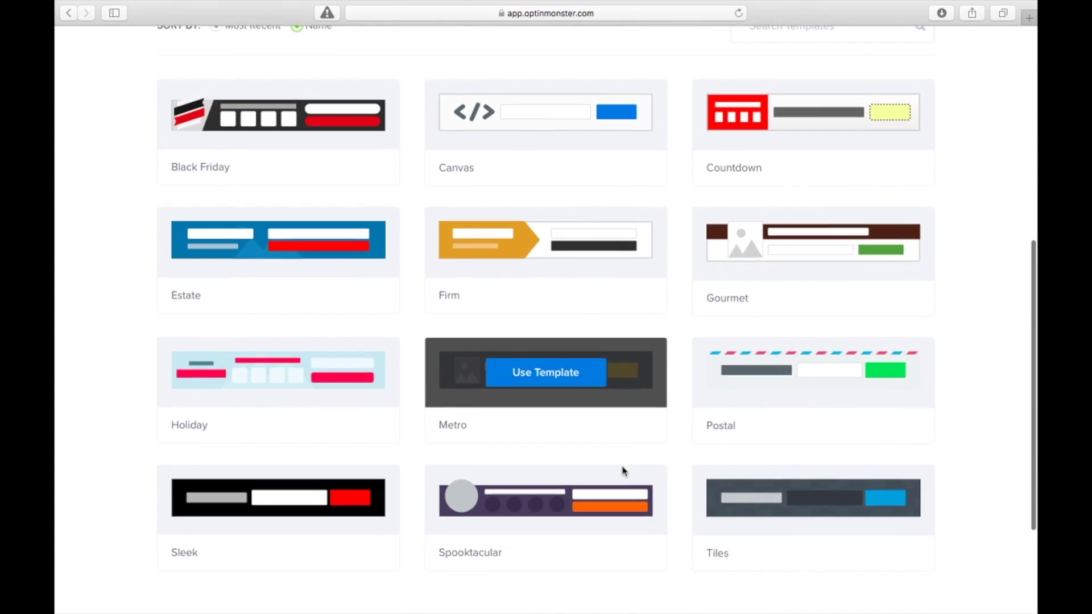
scroll(624, 471, down, 4)
mouse_move(772, 345)
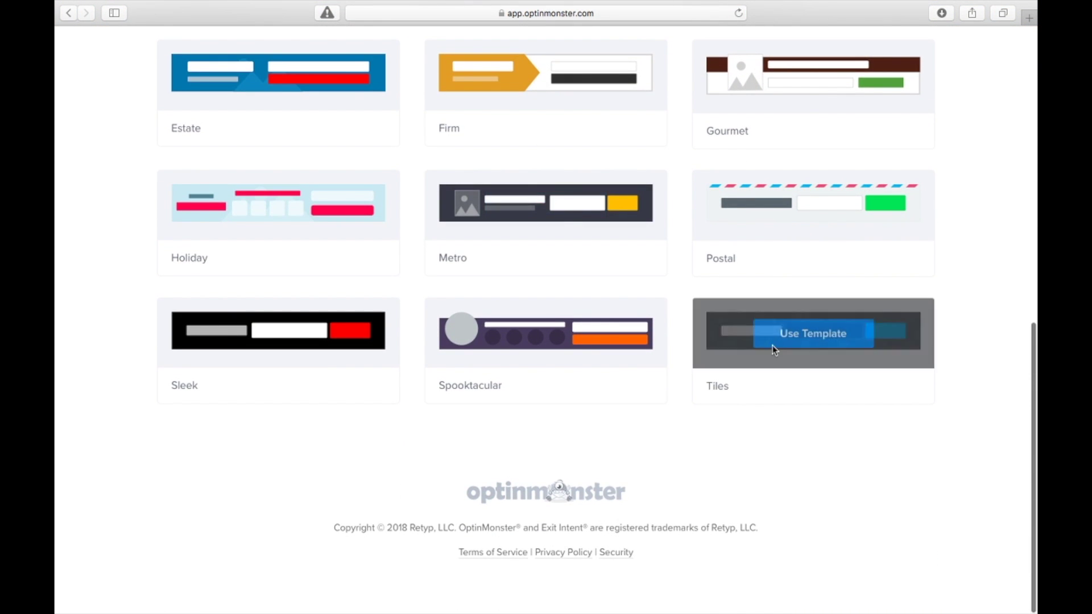
Use Tiles to create 'Shopify Announcement' for the OptinMonster Tutorials (dev) site and open the builder
click(787, 344)
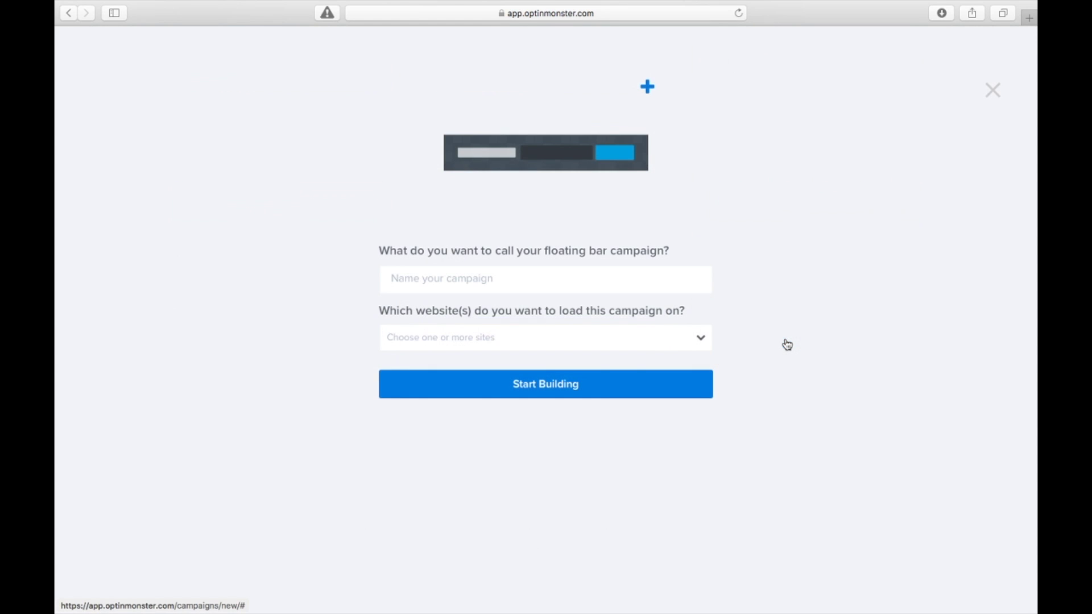
text(Shopify Announcement)
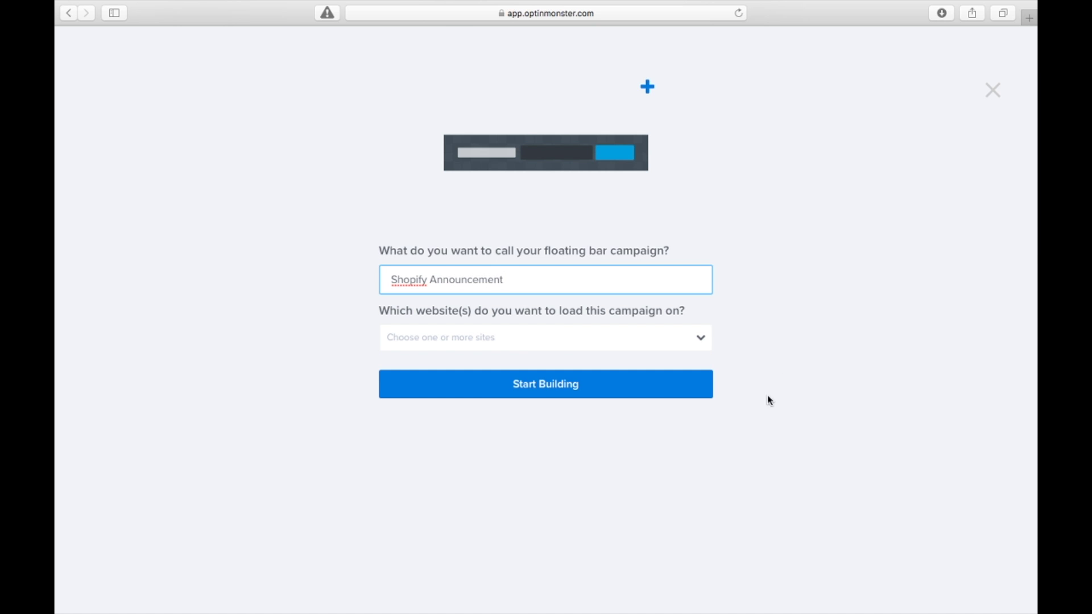
click(694, 338)
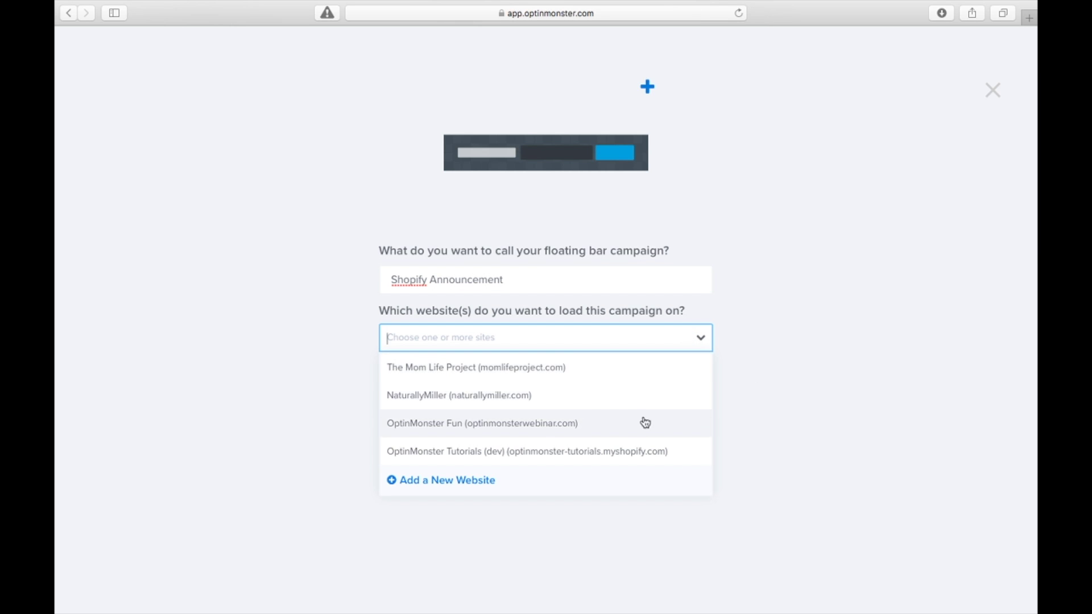
click(624, 453)
click(777, 376)
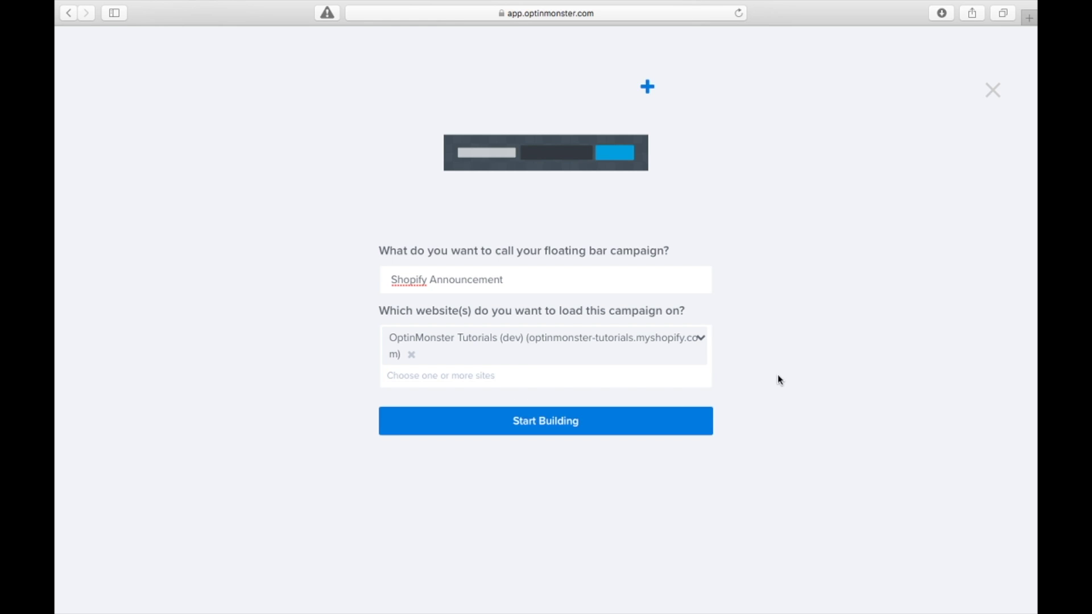
click(657, 426)
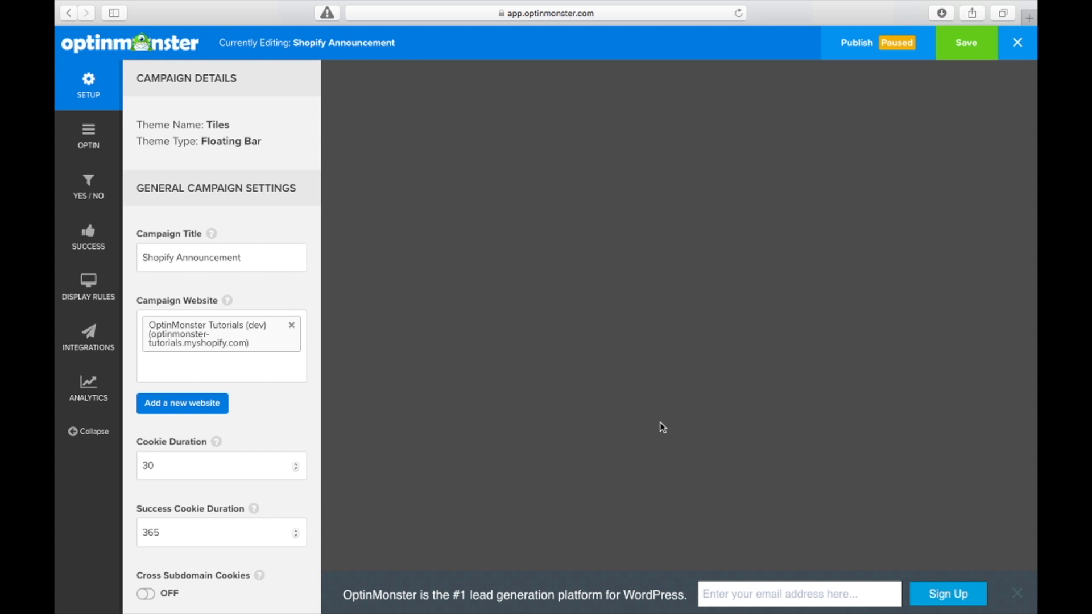
click(690, 600)
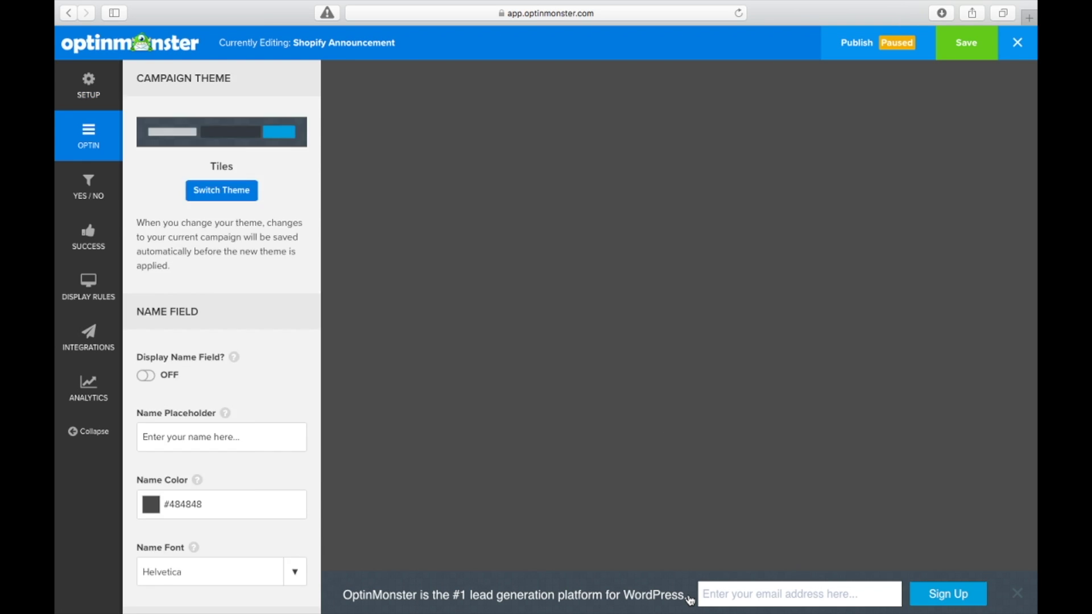
Replace the bar headline with 'Get 50% off Women's Sportswear Today!' and save the campaign
triple_click(687, 600)
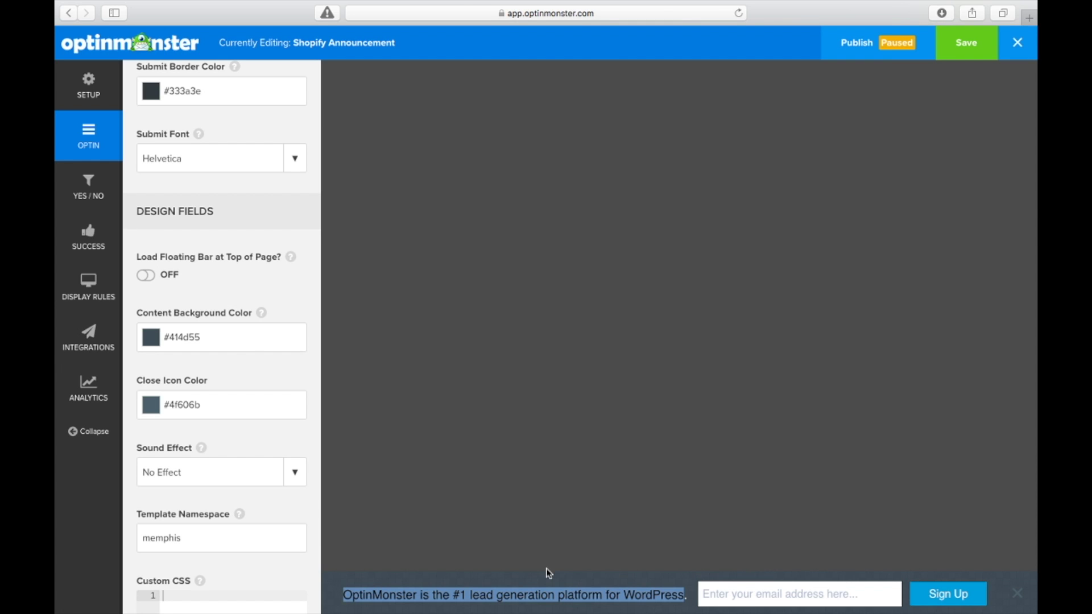
text(Get 50%)
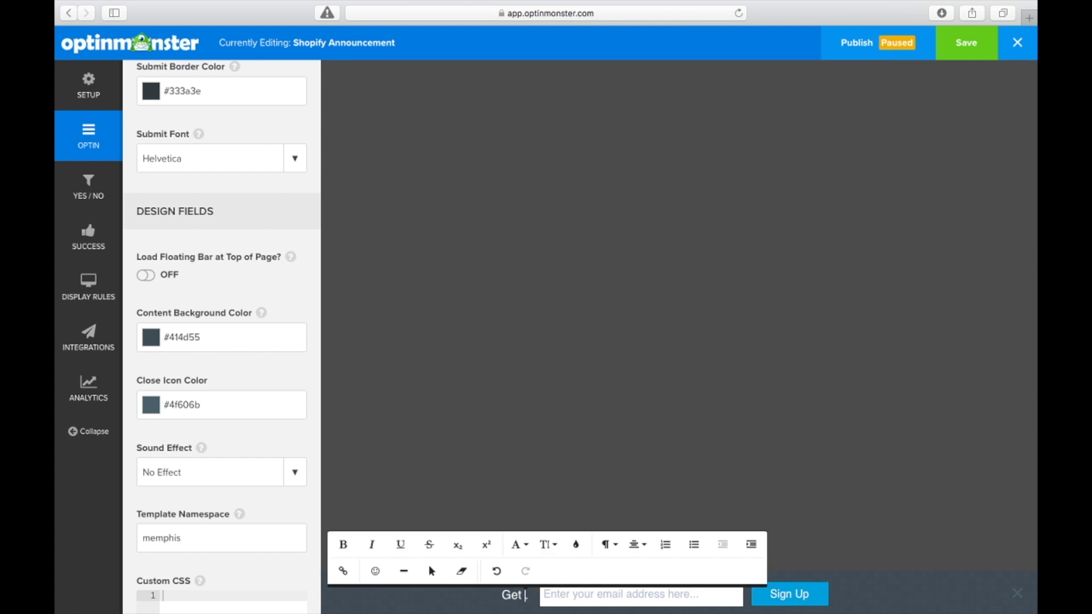
text( o)
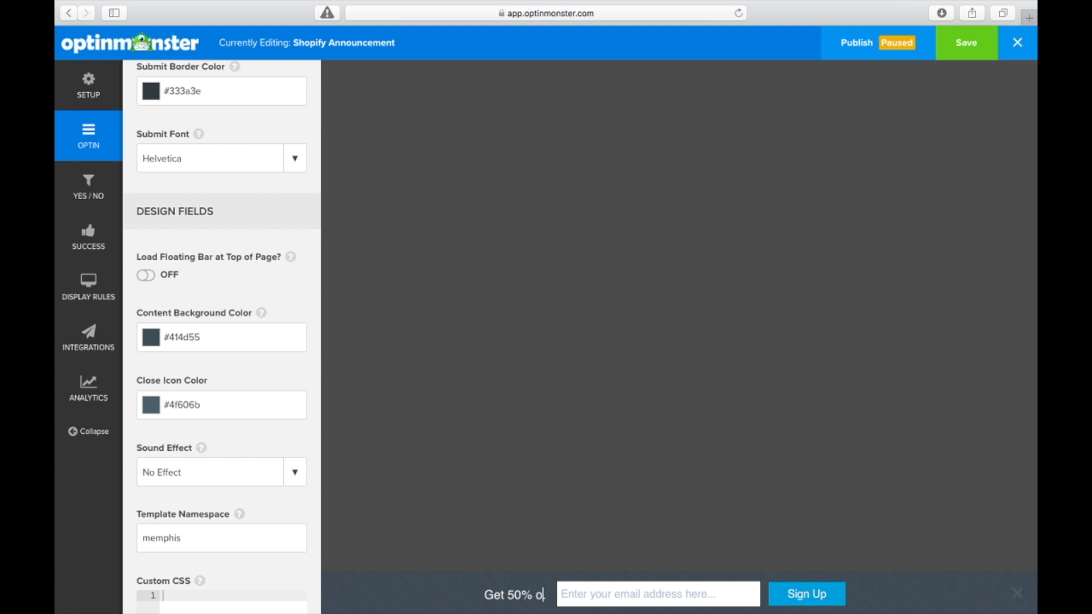
text(ff Women's Spor)
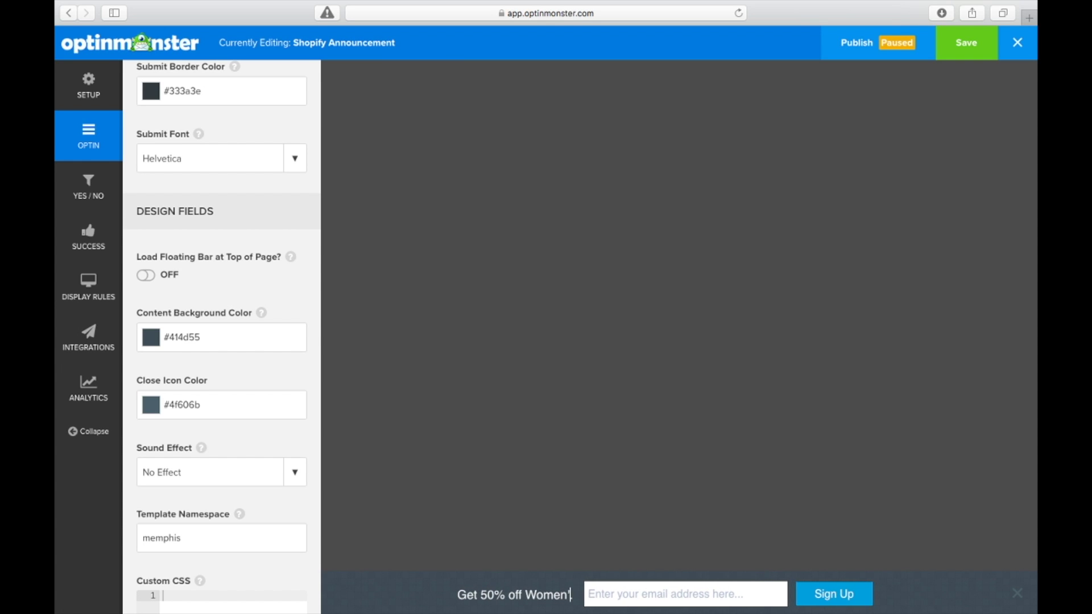
text(tsw)
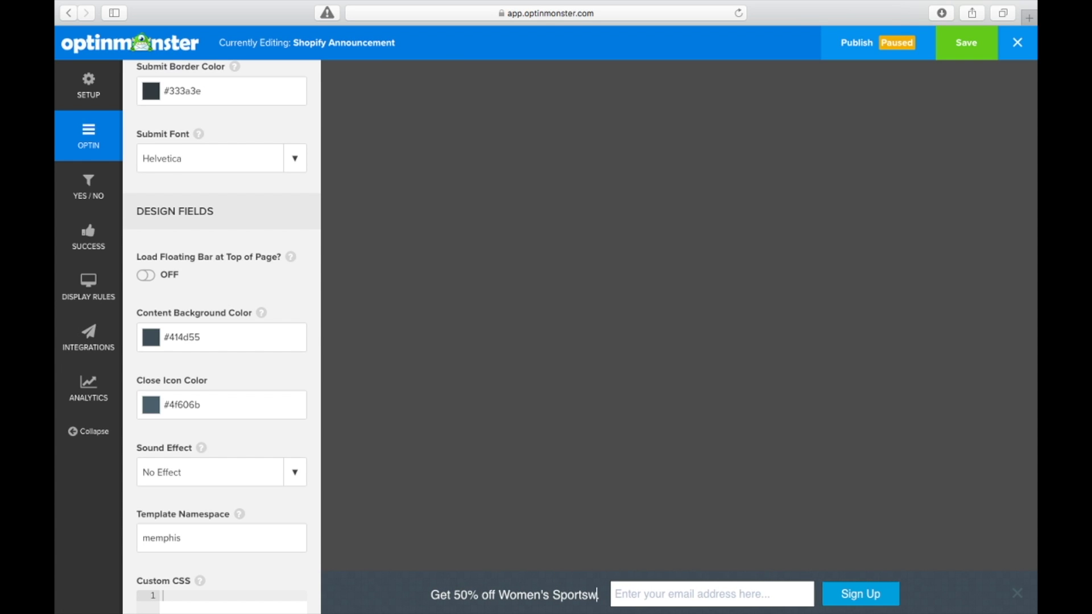
text(ear Today)
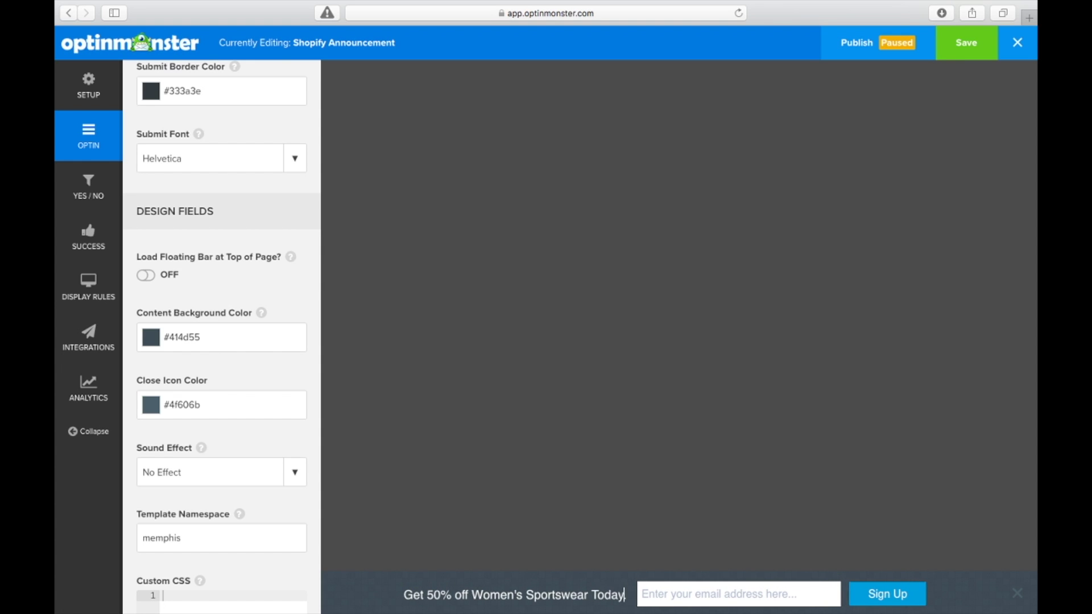
text(.)
key(BackSpace)
text(!)
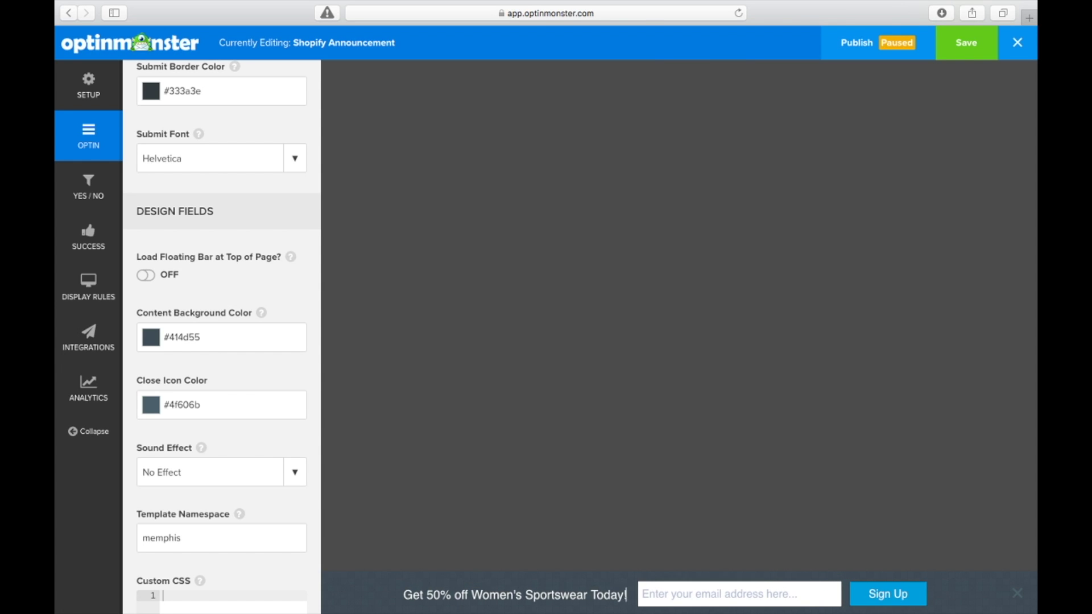
click(757, 447)
click(964, 54)
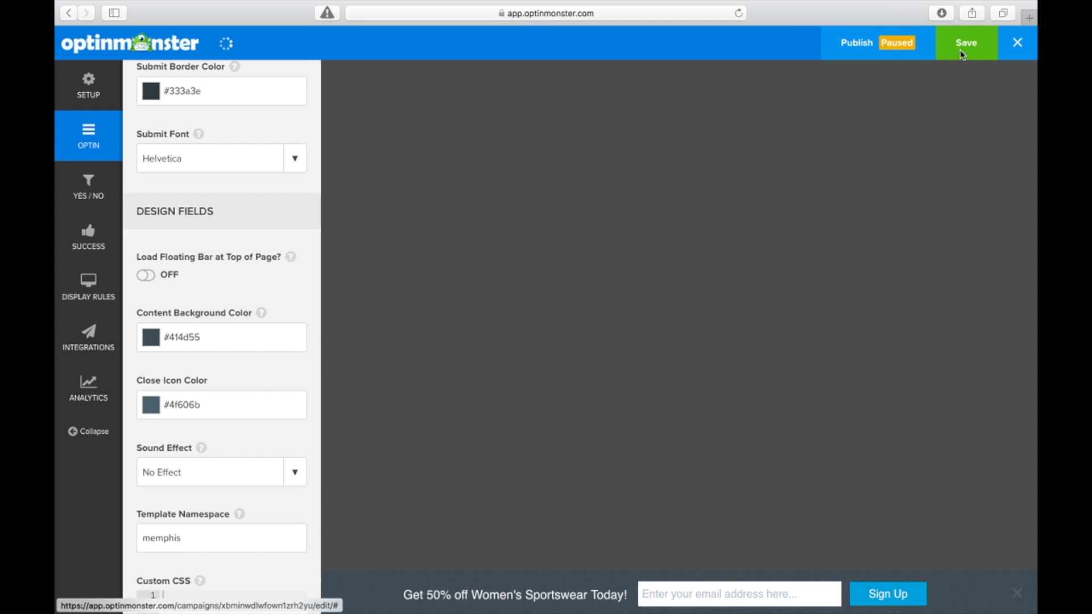
scroll(260, 388, up, 10)
Switch 'Load Floating Bar at Top of Page?' to ON in Design Fields
scroll(261, 388, down, 10)
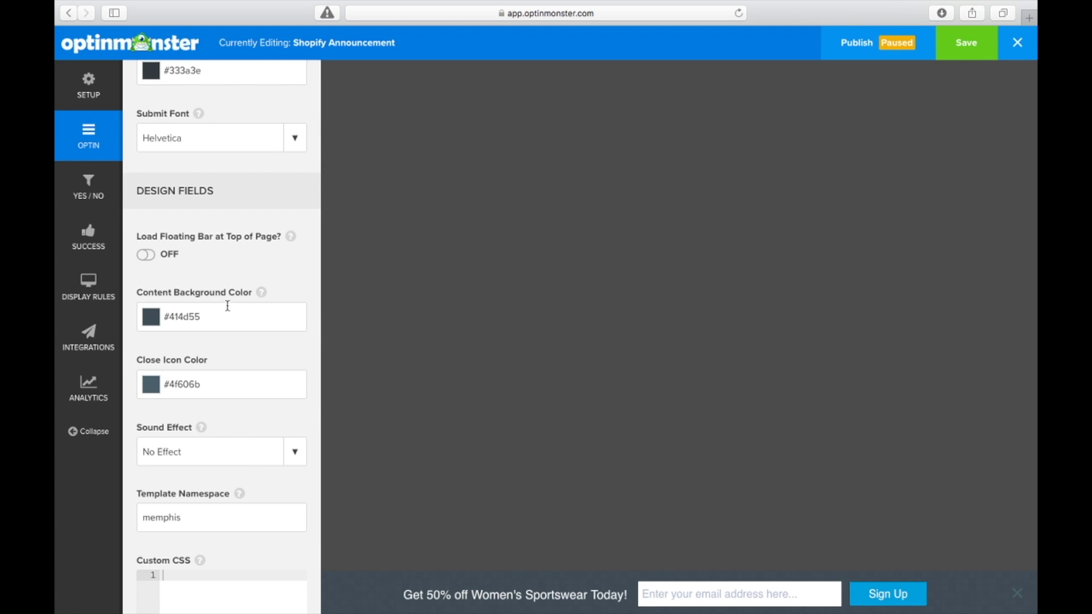
scroll(227, 306, down, 3)
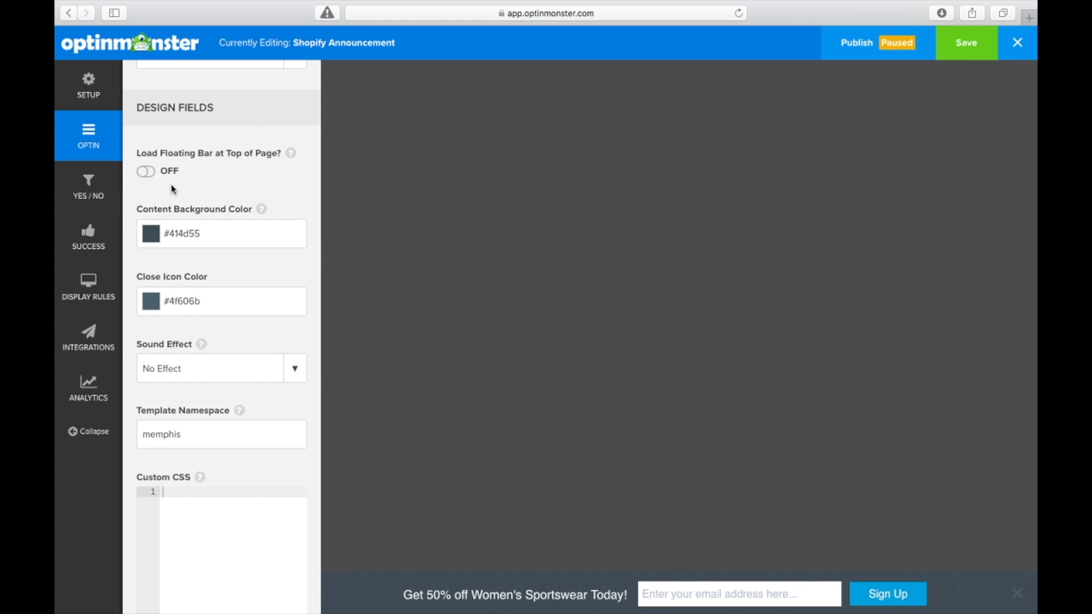
click(150, 180)
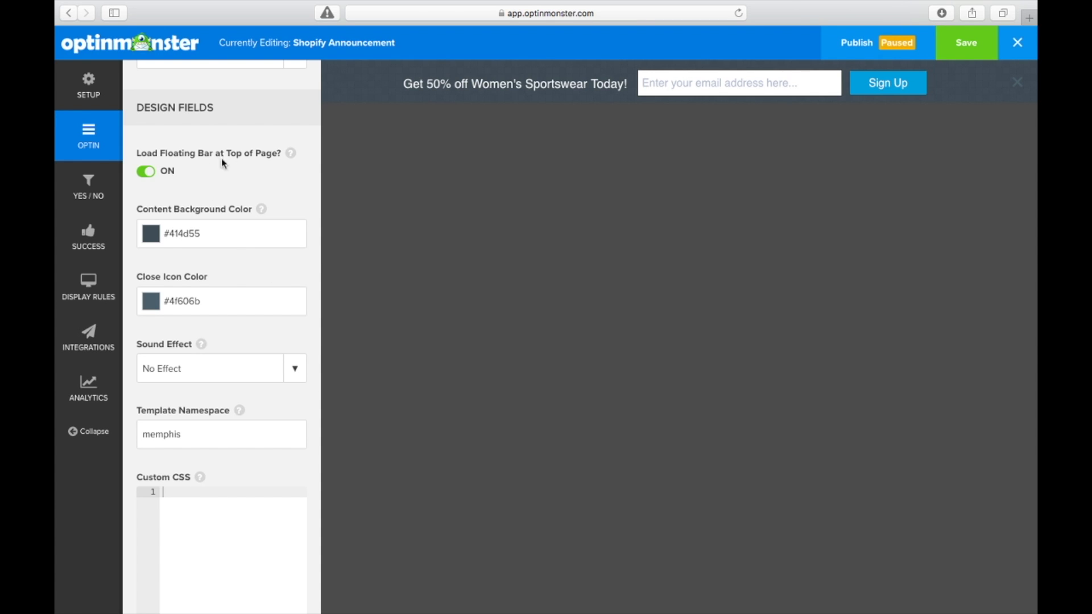
Enable Yes/No buttons and change the yes button text to 'Shop Now'
click(102, 196)
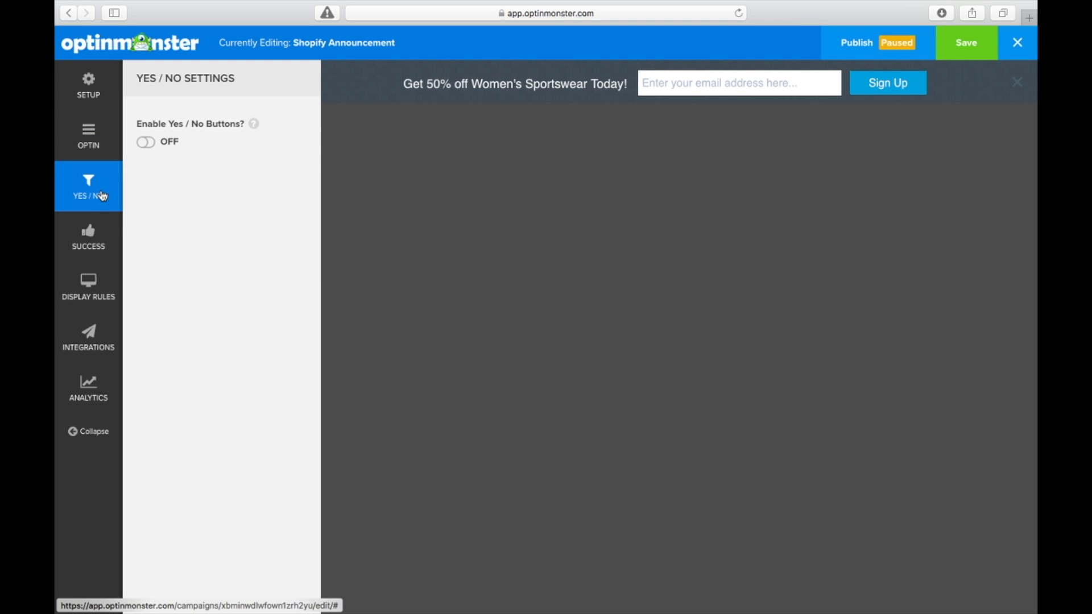
click(148, 143)
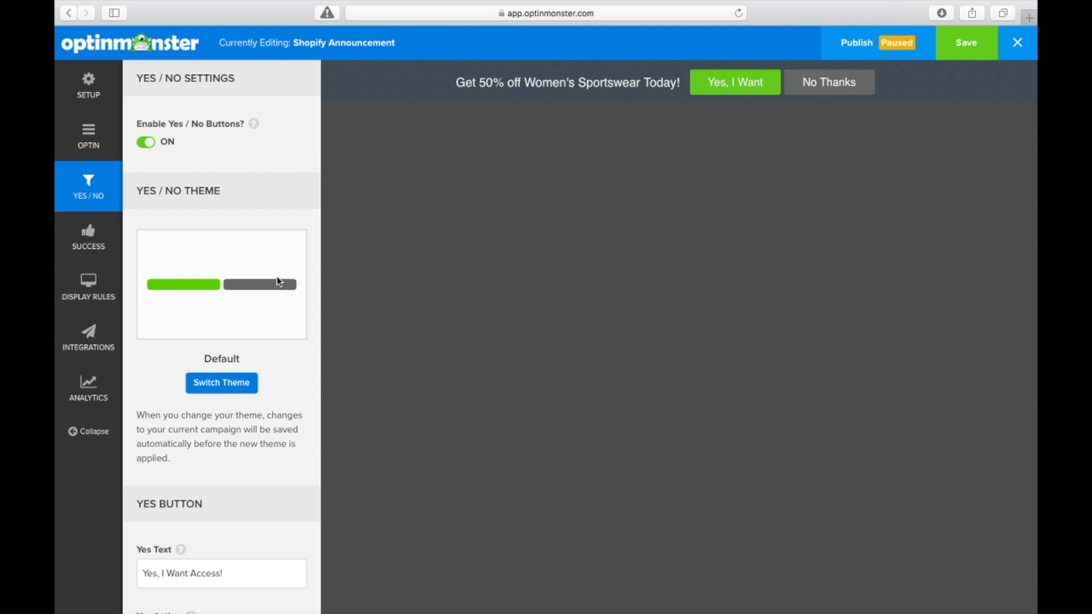
scroll(276, 290, down, 5)
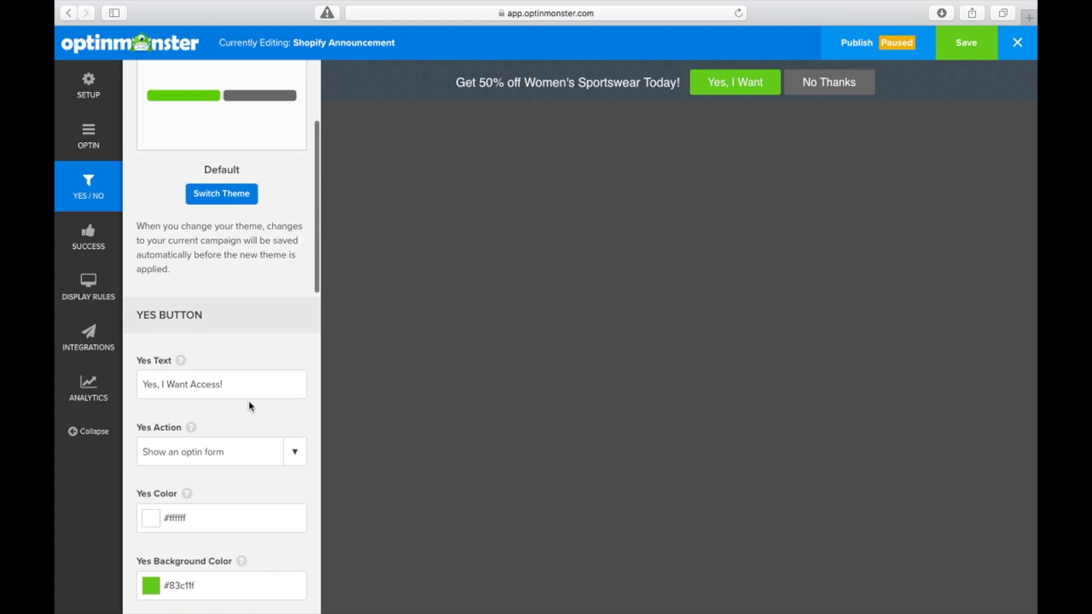
scroll(249, 407, down, 1)
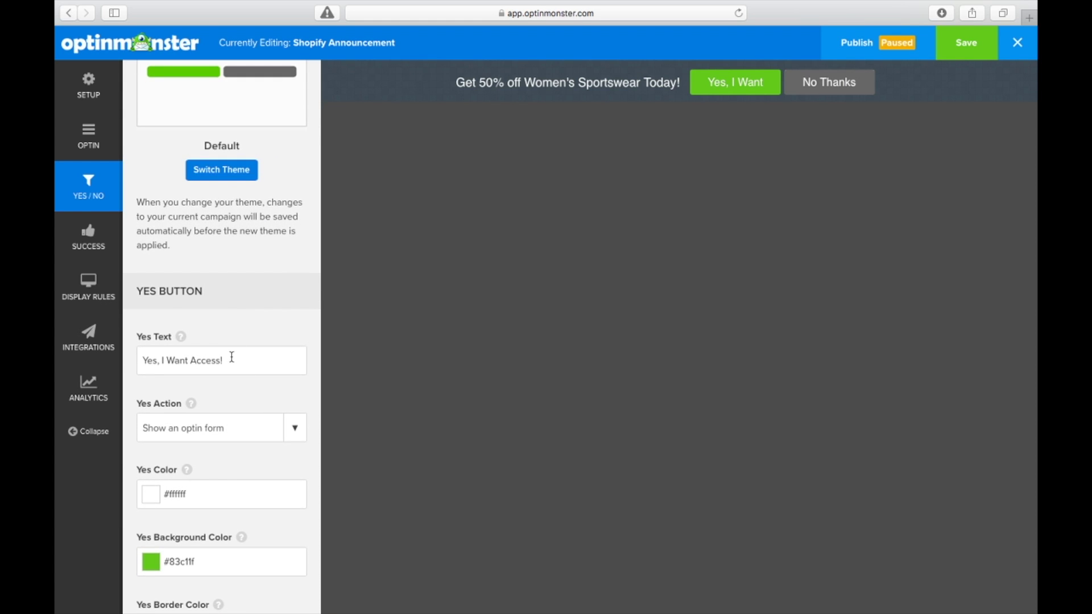
drag(232, 357, 181, 335)
text(Sho)
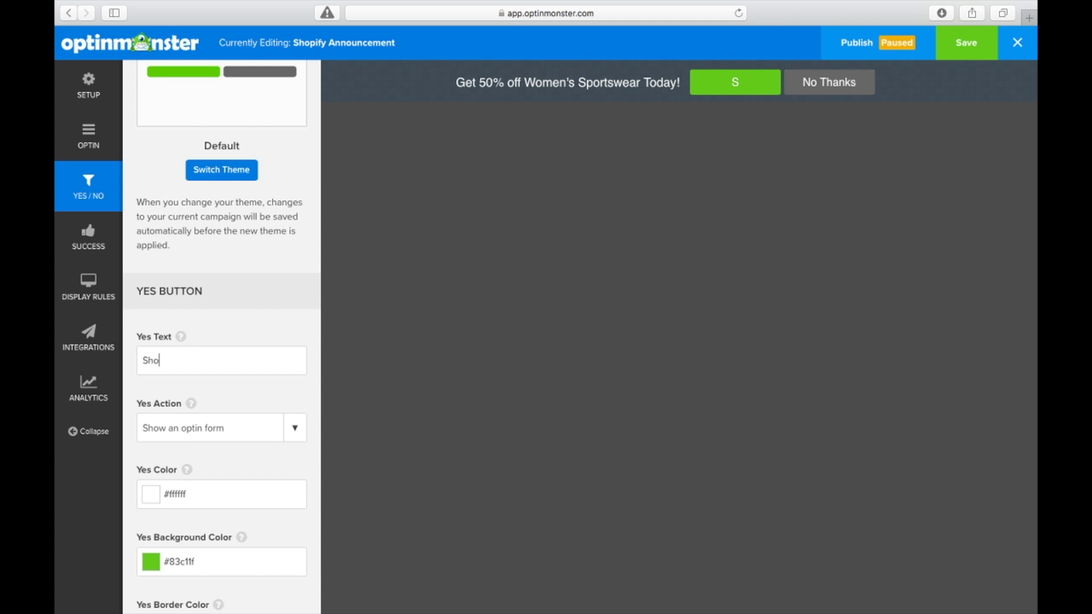
text(p Now)
Turn off Display No Button so only Shop Now remains on the bar
scroll(206, 483, down, 5)
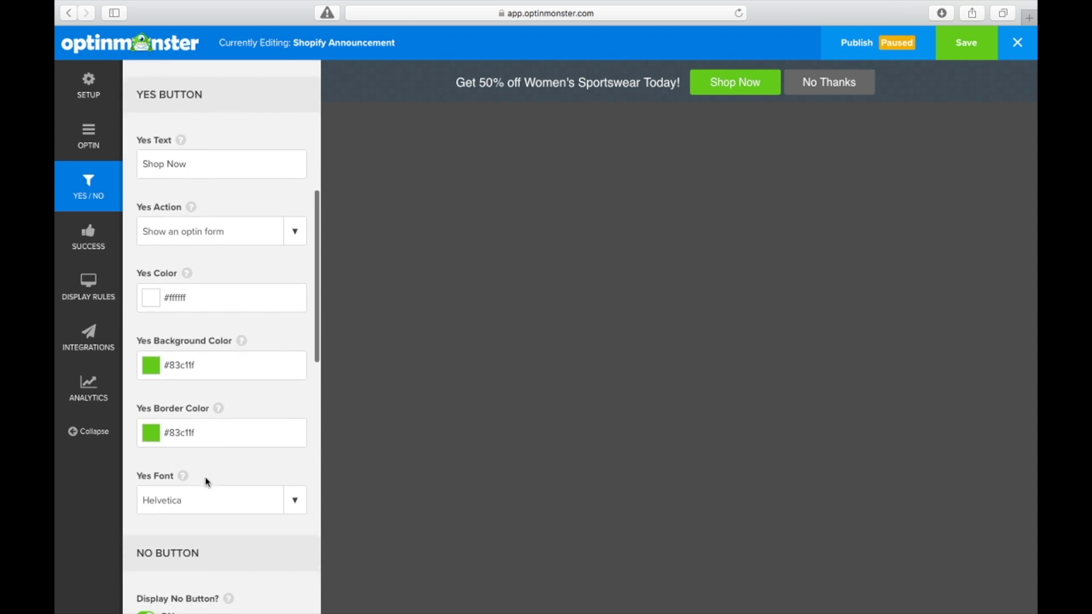
scroll(207, 495, down, 7)
click(143, 301)
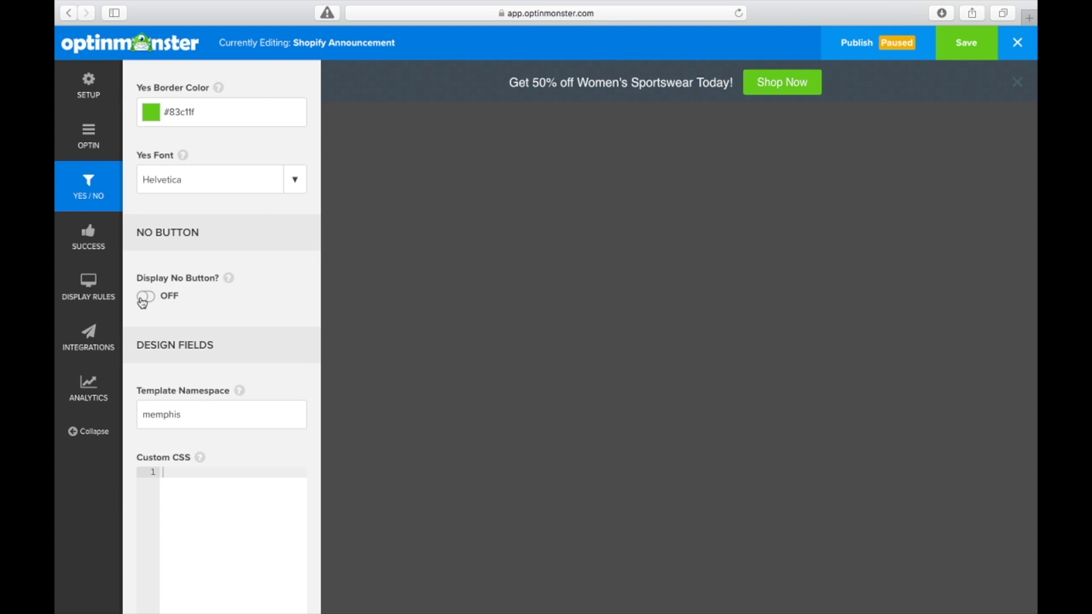
scroll(278, 345, up, 11)
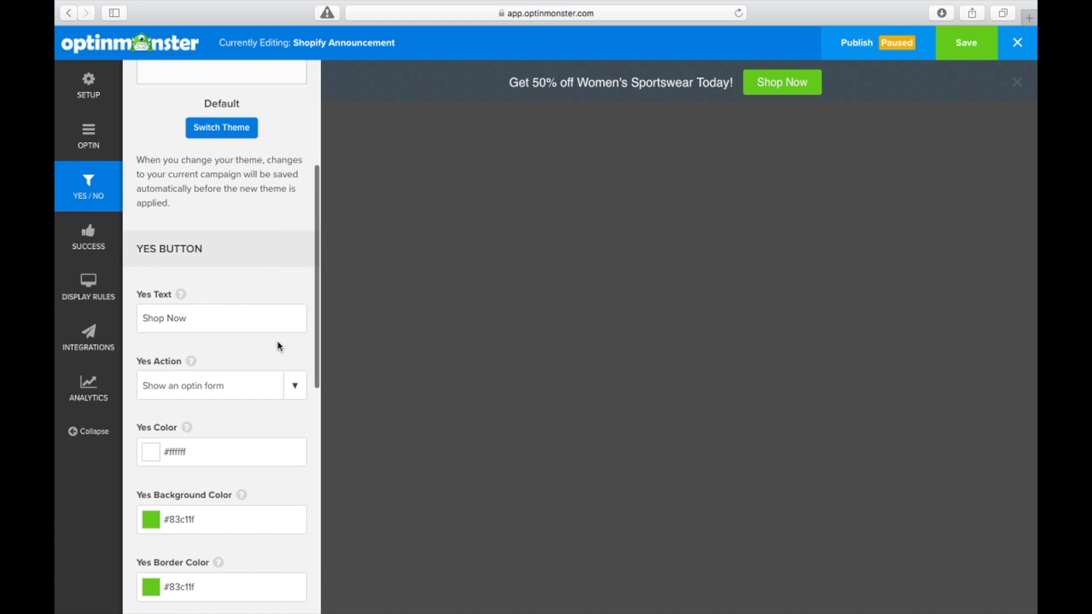
click(249, 392)
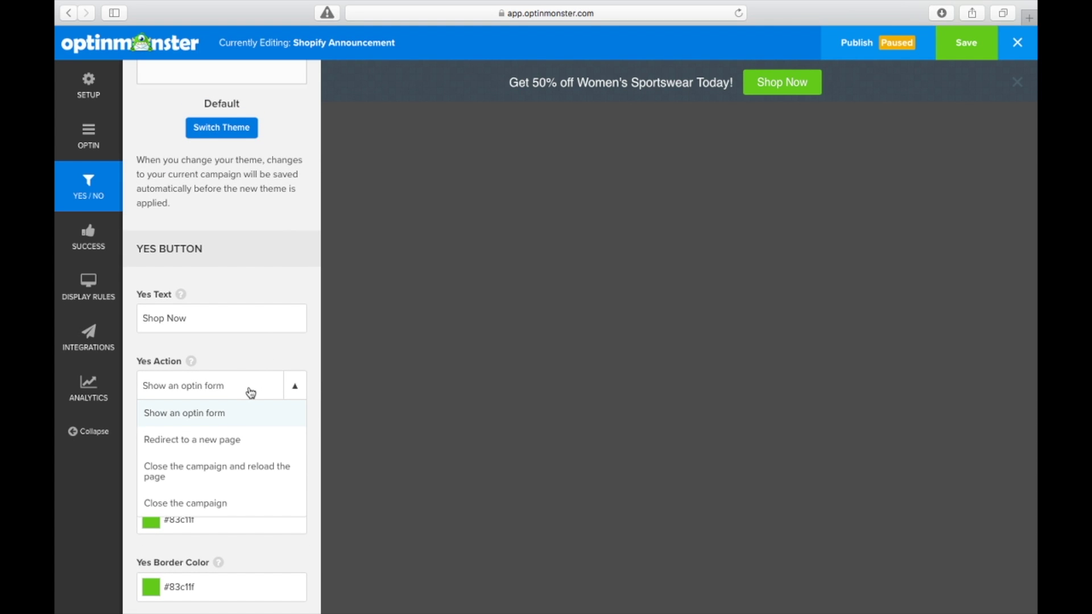
click(222, 448)
scroll(222, 447, down, 3)
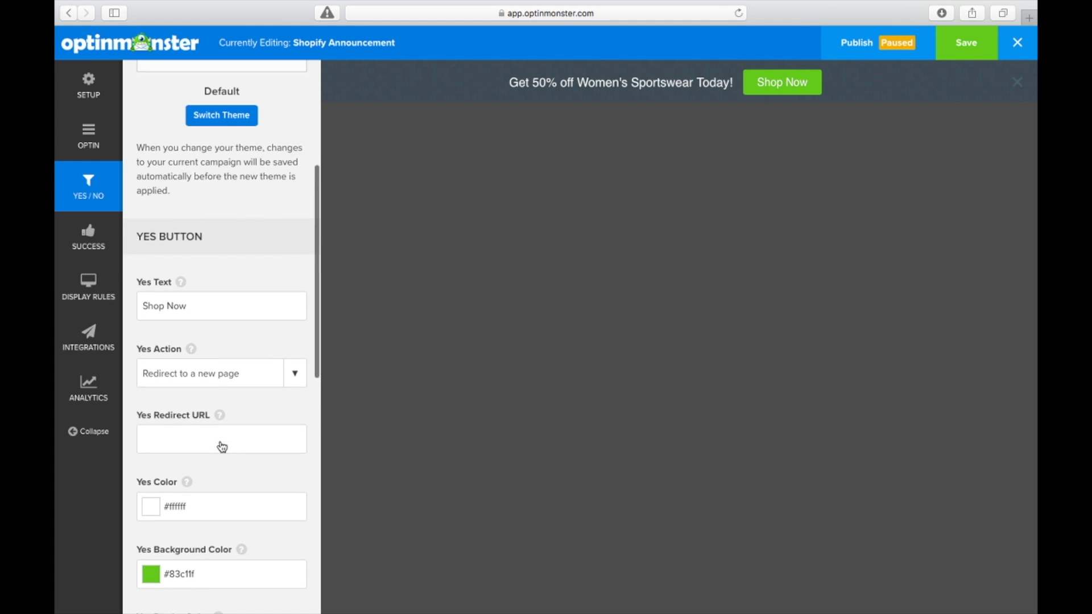
click(203, 331)
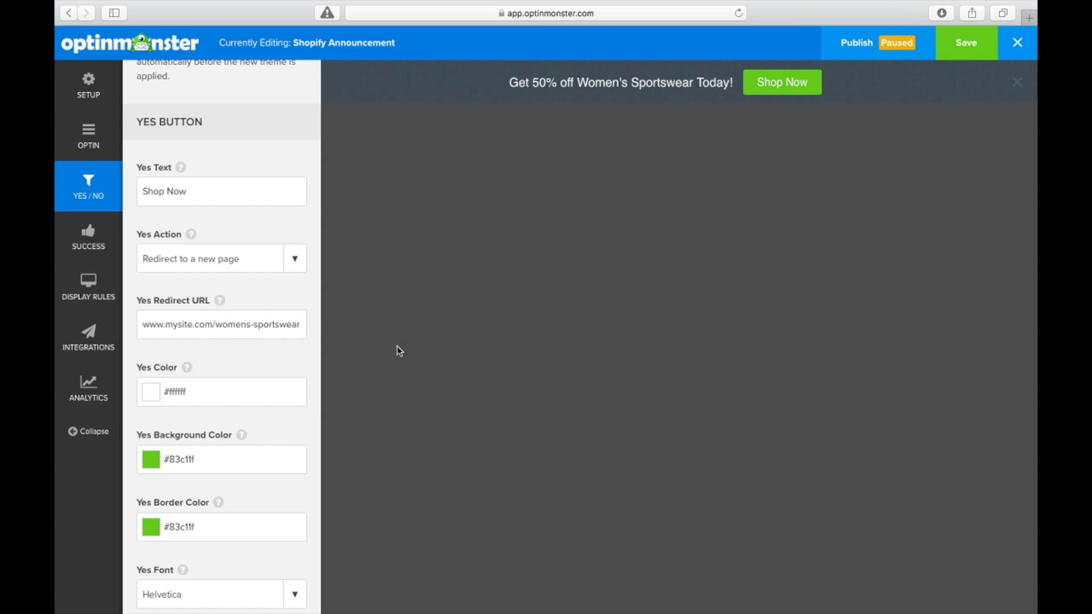
Change the After 'X' seconds display rule delay from 5 to 0
click(89, 287)
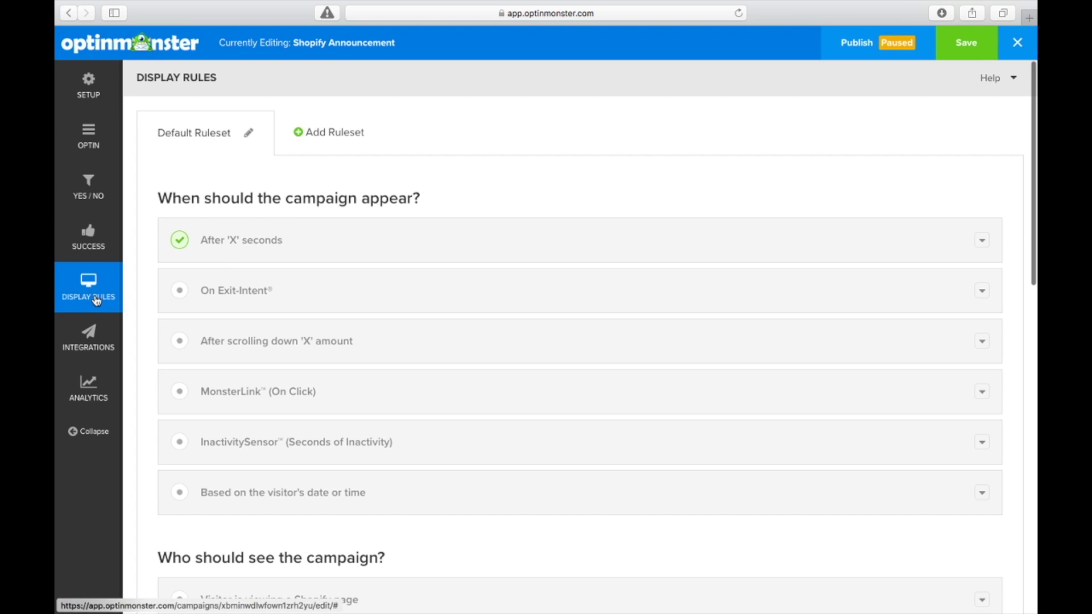
click(214, 247)
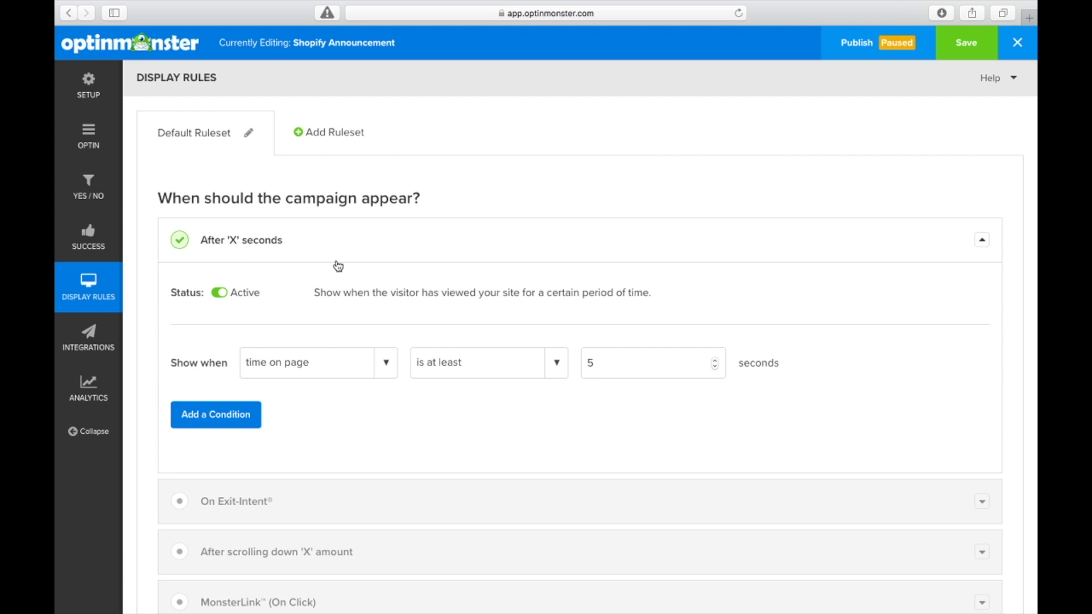
drag(596, 363, 580, 361)
text(0)
click(982, 239)
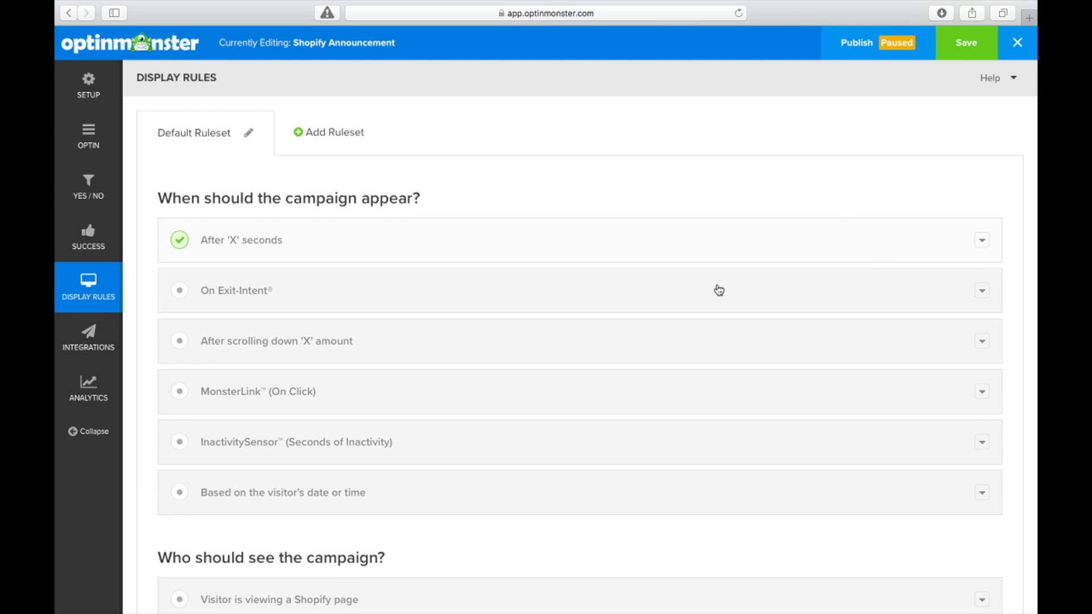
Show the bar only to visitors who have closed the April Offer campaign, then open Publish
scroll(685, 383, down, 8)
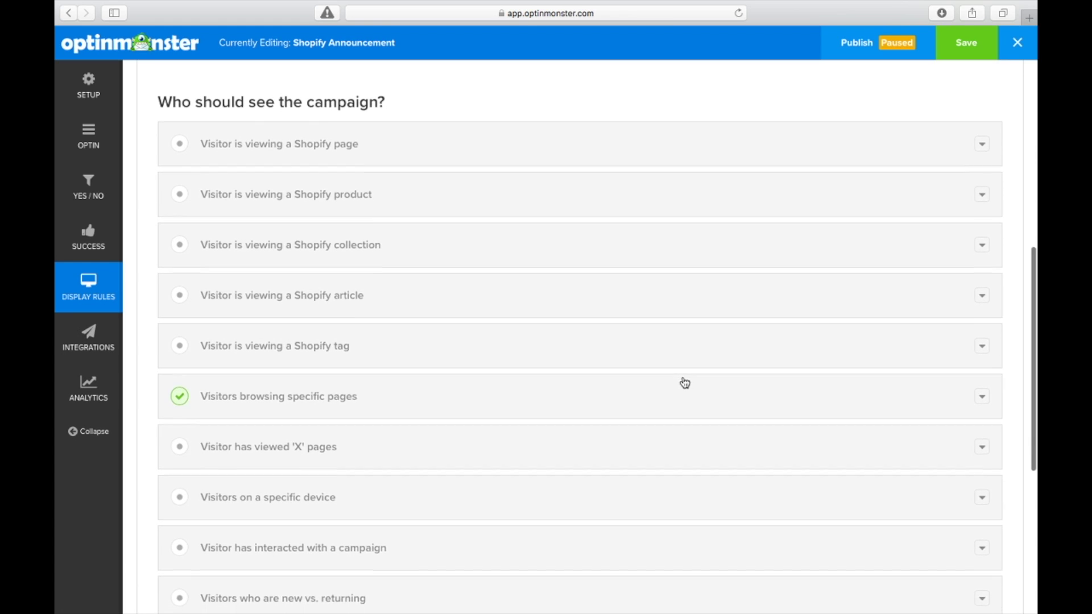
scroll(685, 383, down, 1)
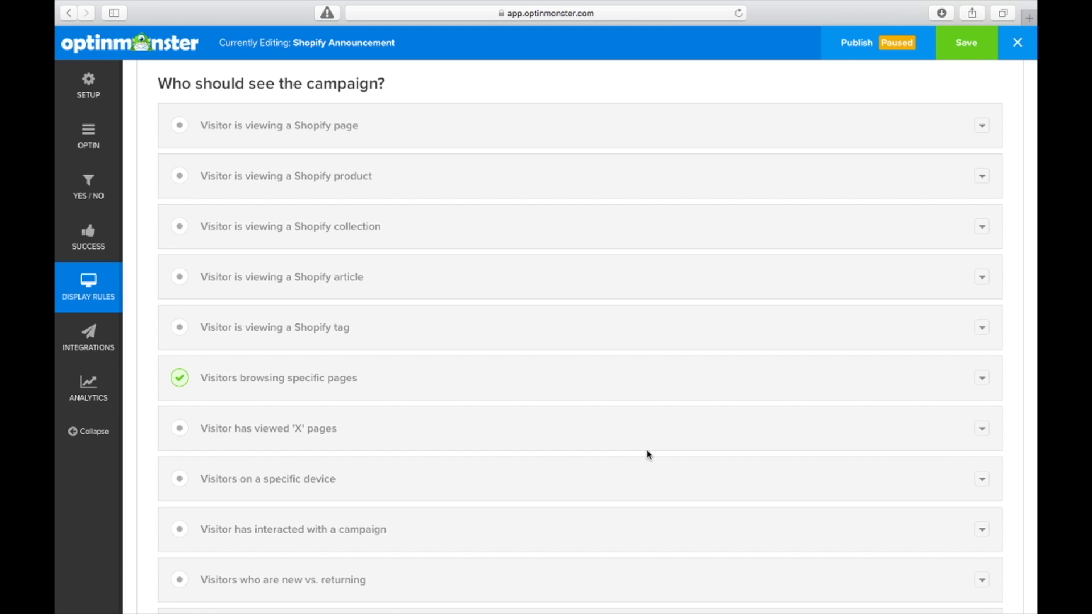
scroll(649, 455, down, 6)
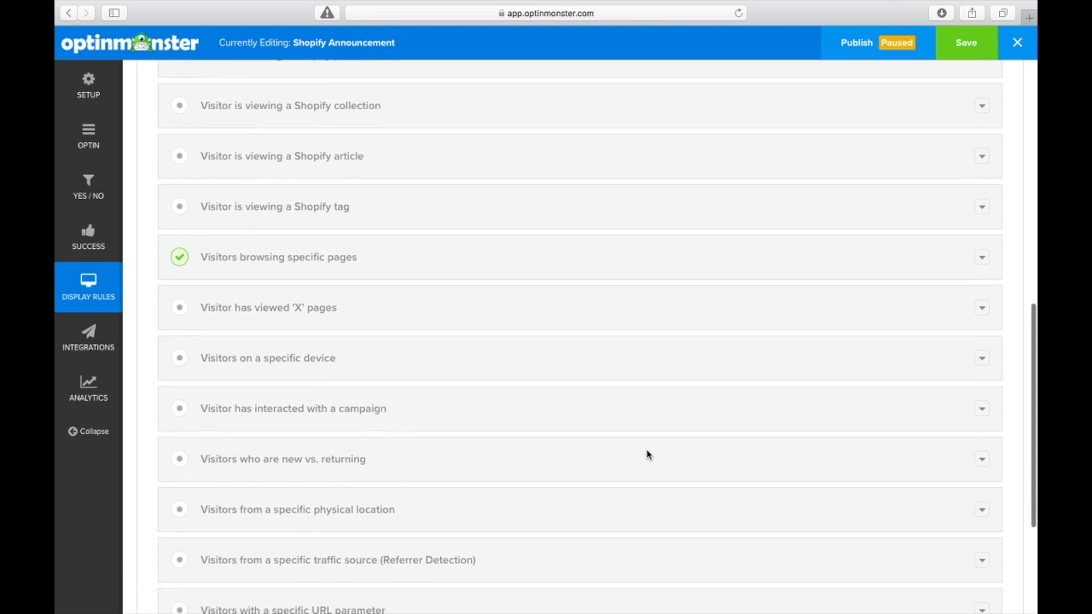
click(355, 201)
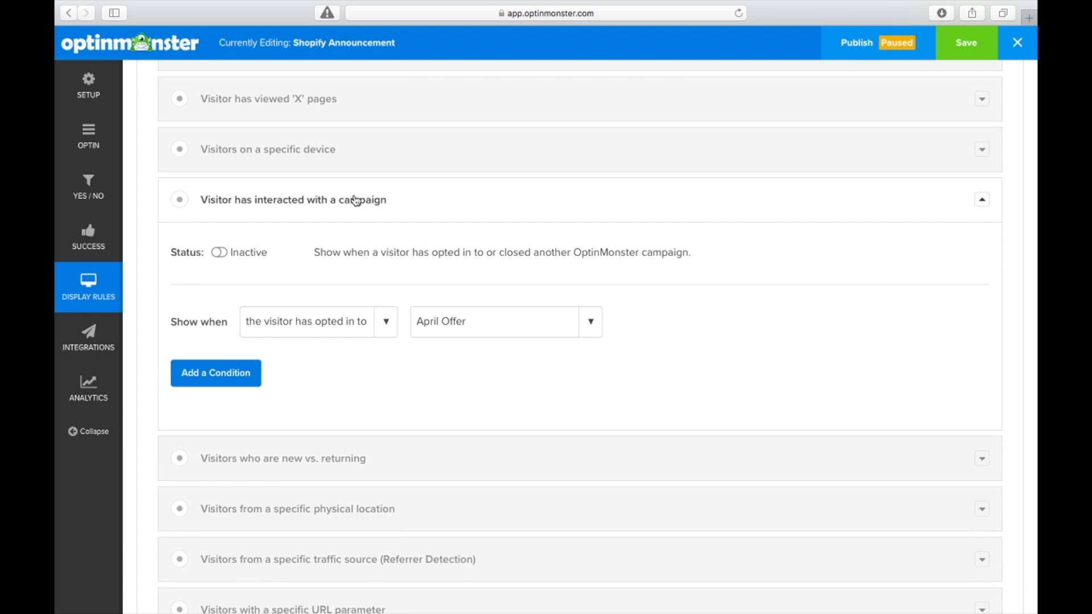
click(221, 253)
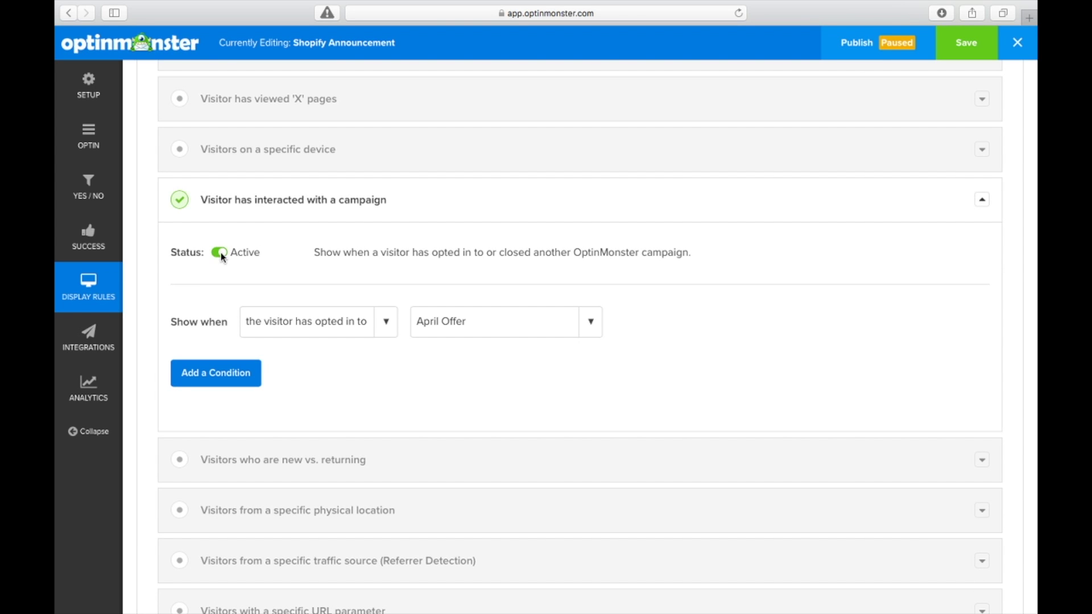
click(386, 328)
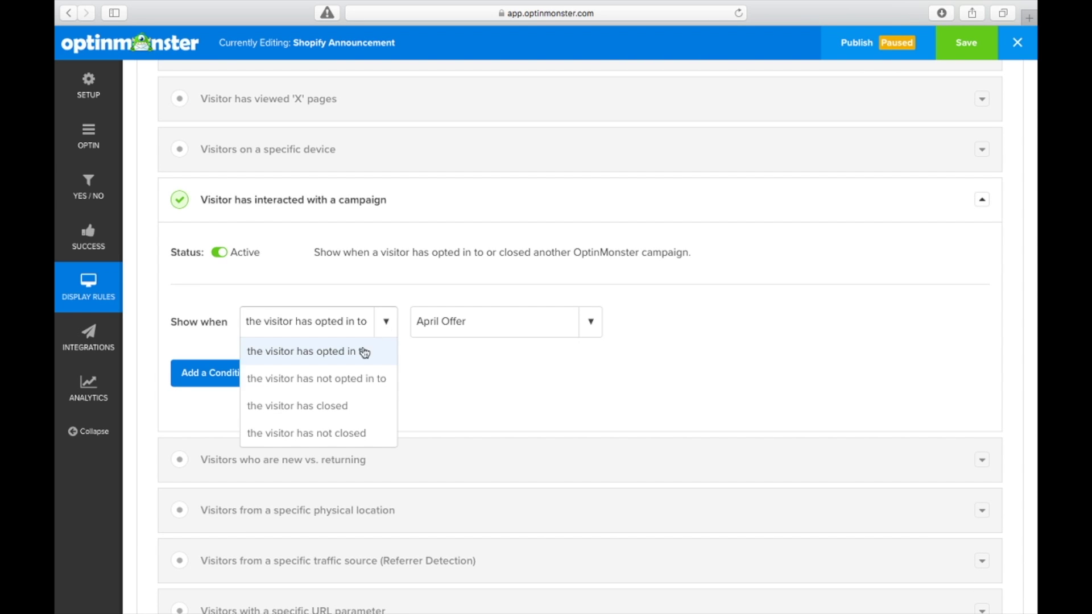
click(337, 407)
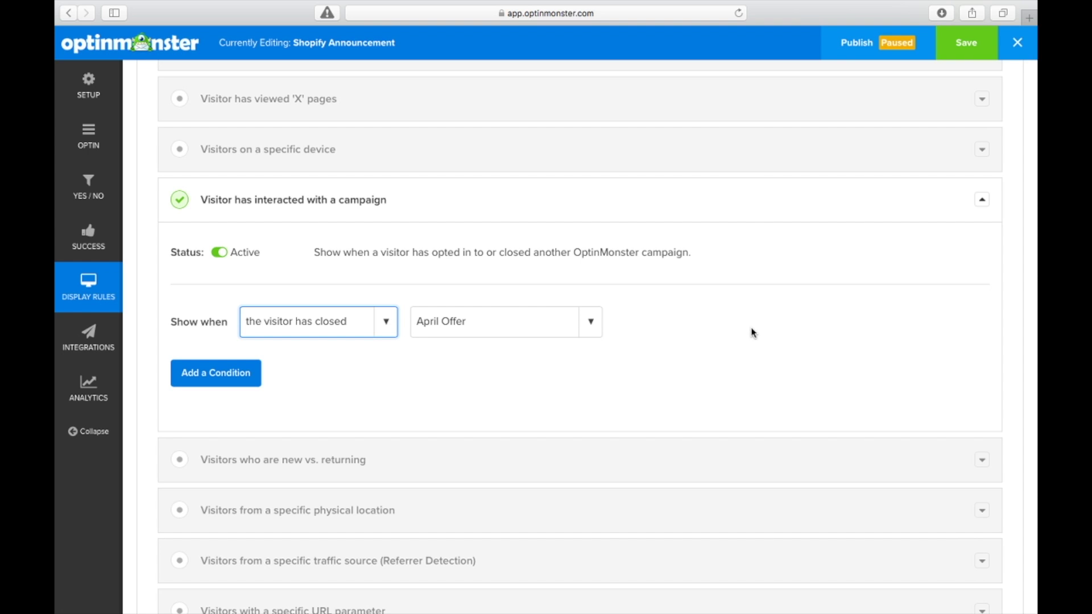
click(869, 48)
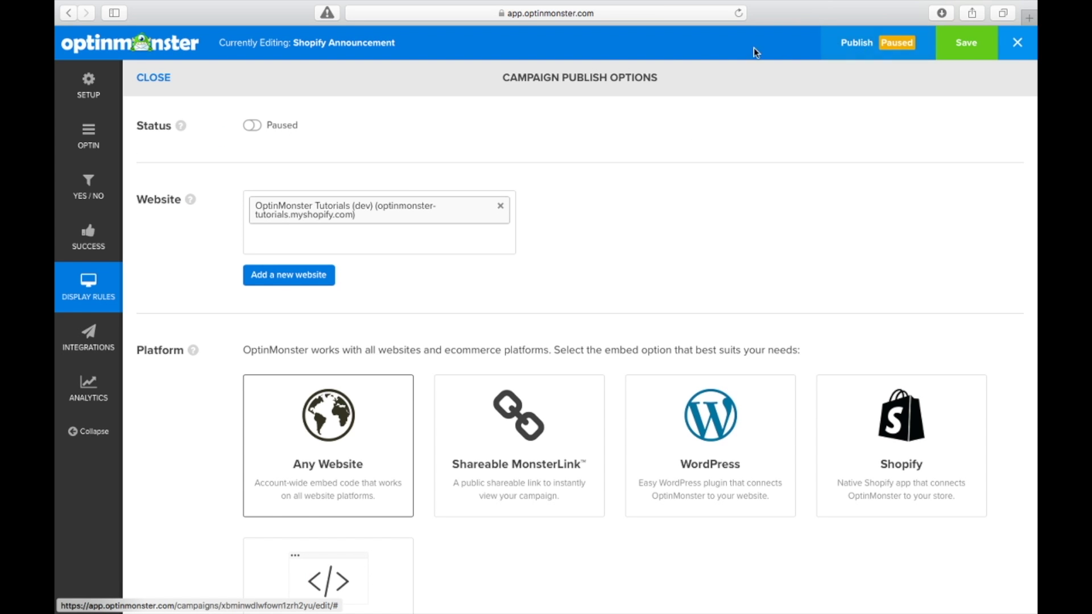
Switch the campaign status from Paused to Live and select Shopify as the platform
click(255, 130)
scroll(444, 159, down, 1)
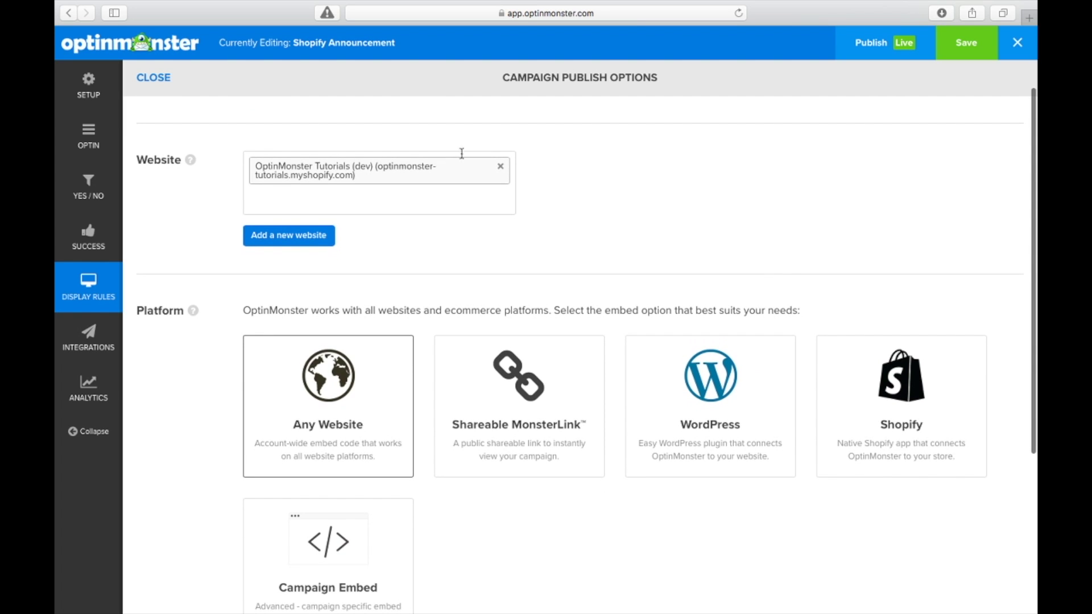
click(873, 411)
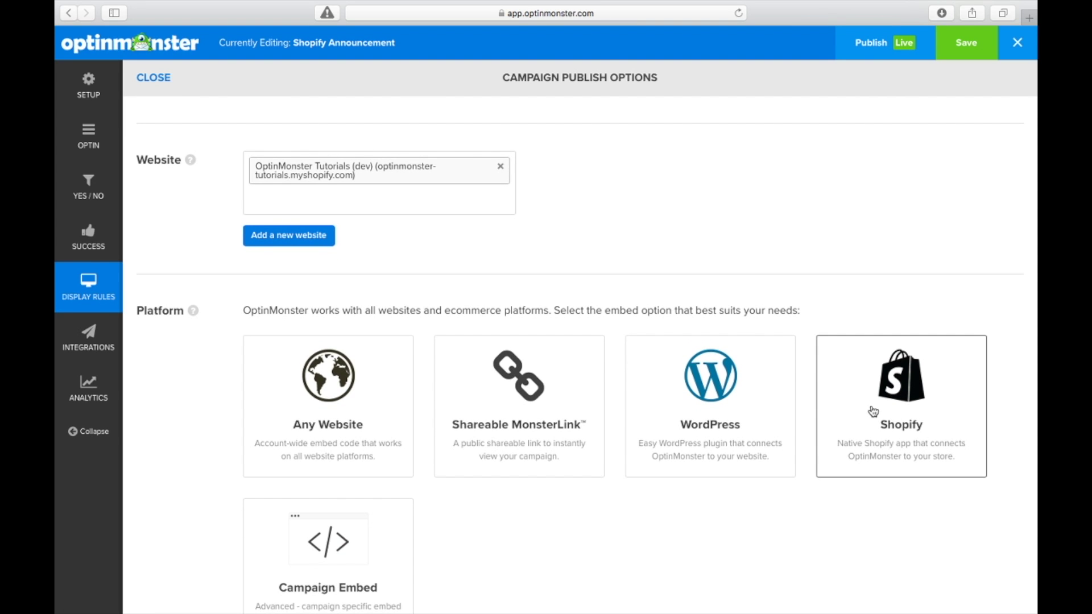
scroll(853, 504, down, 5)
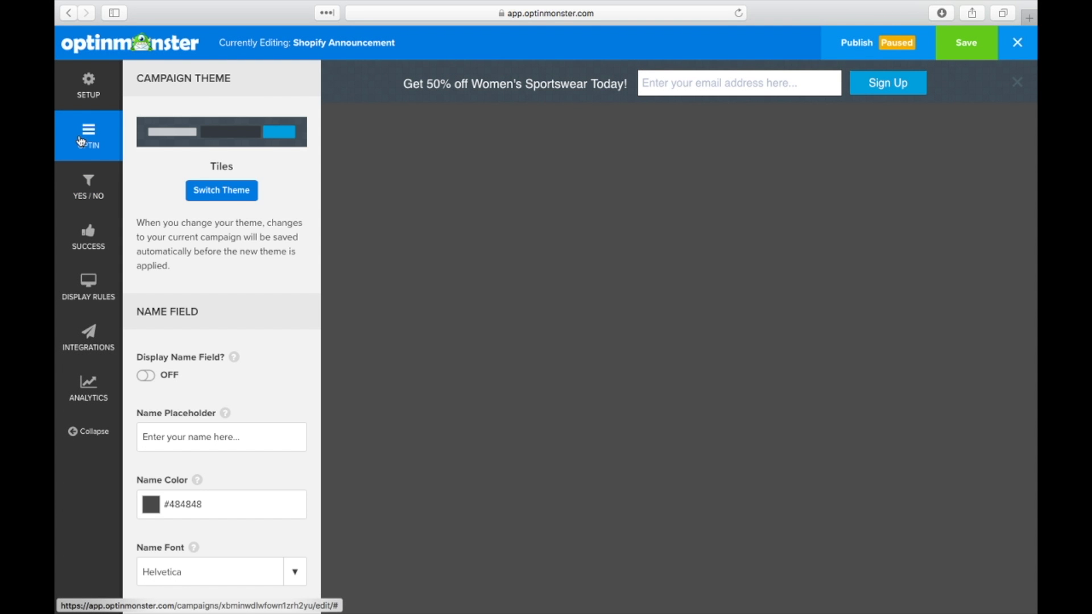
Turn on Display Name Field, and make the countdown campaign's bar load at page top
scroll(195, 309, down, 1)
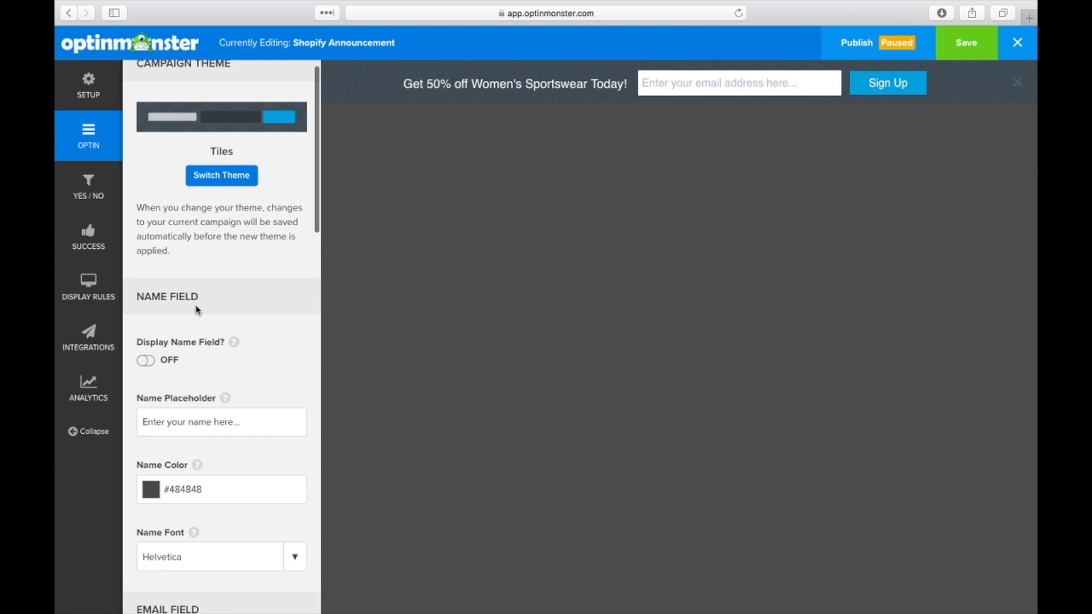
click(150, 354)
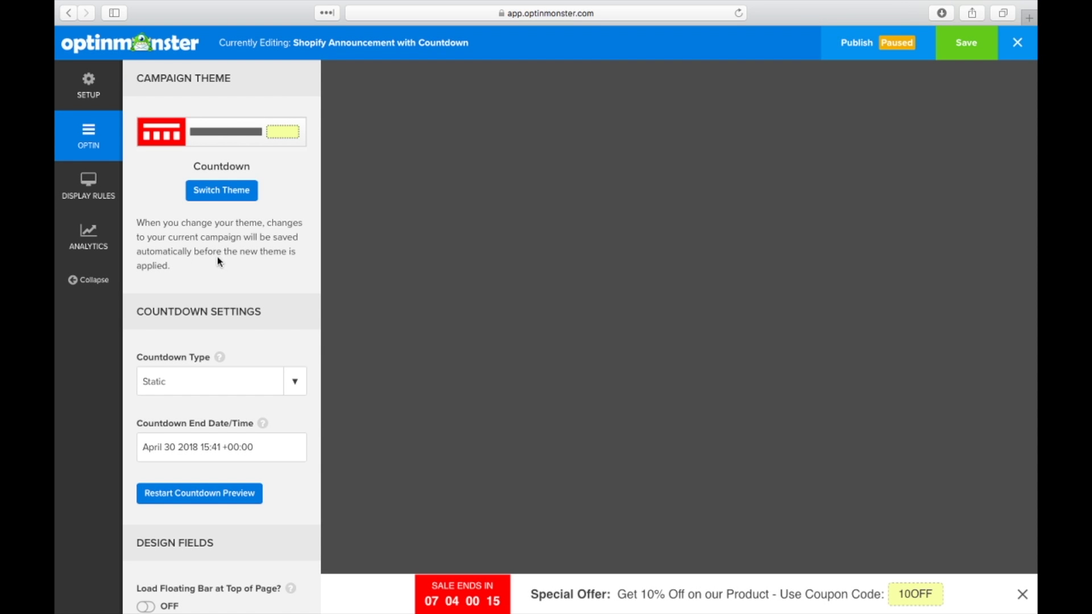
scroll(237, 339, down, 5)
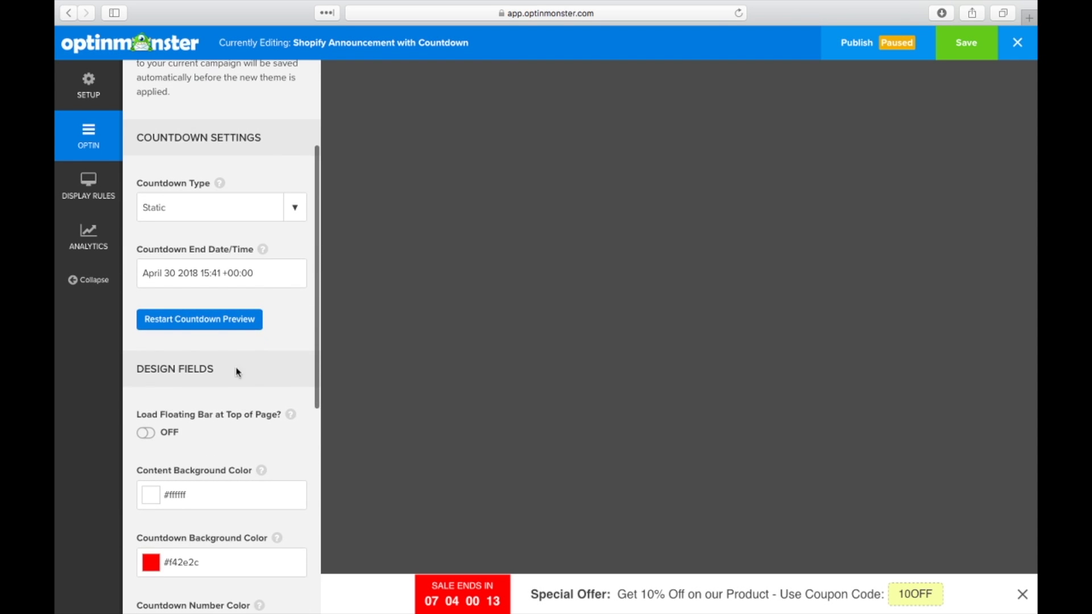
click(147, 381)
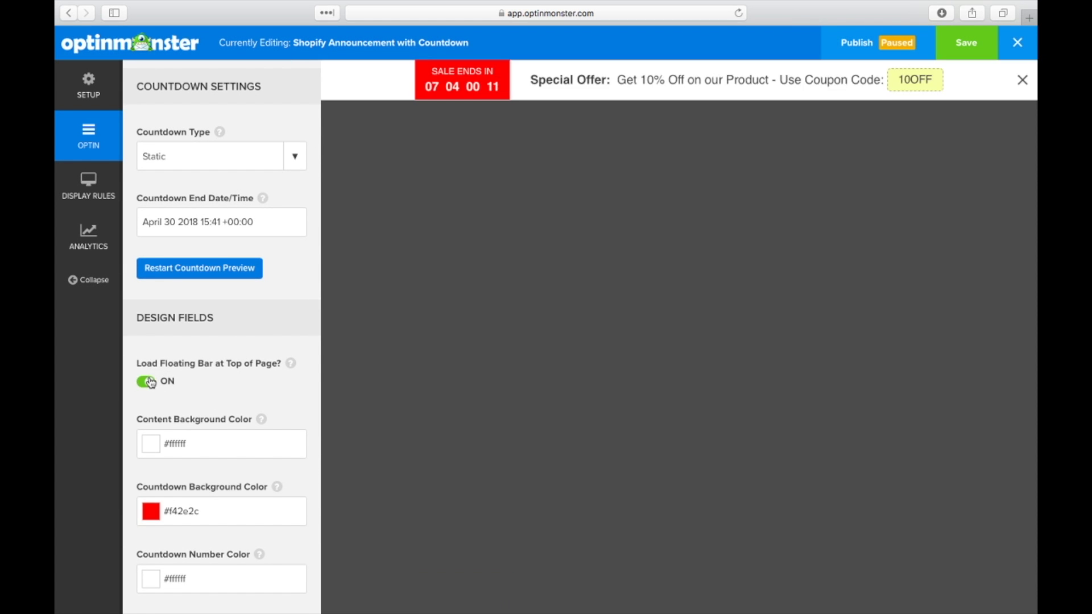
scroll(290, 416, down, 3)
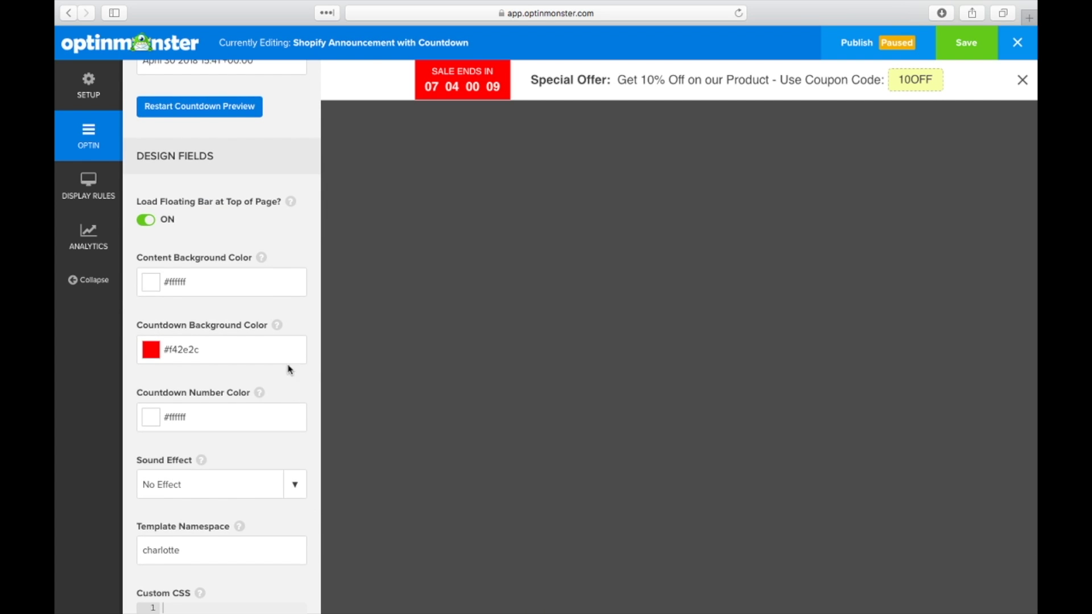
scroll(287, 366, up, 7)
scroll(278, 413, up, 1)
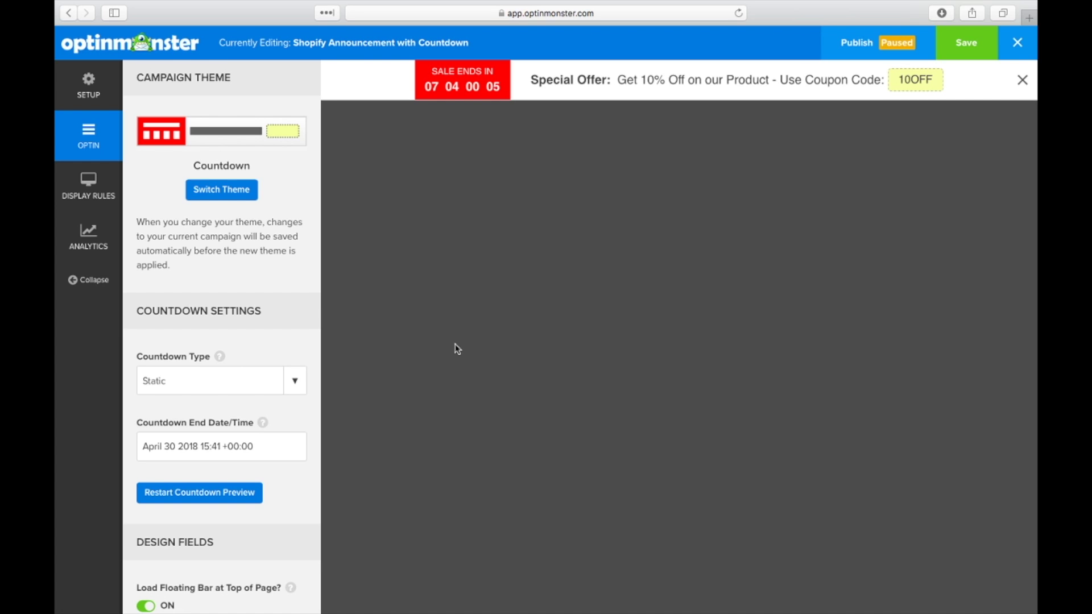
scroll(259, 348, down, 2)
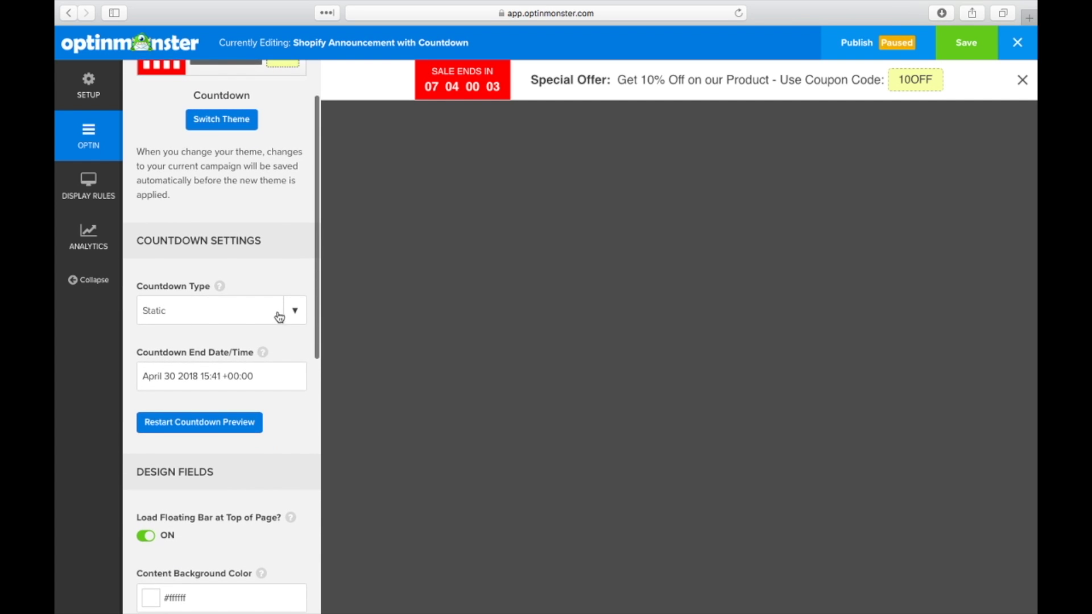
Try a Dynamic countdown type, entering 0 in its duration fields
click(295, 312)
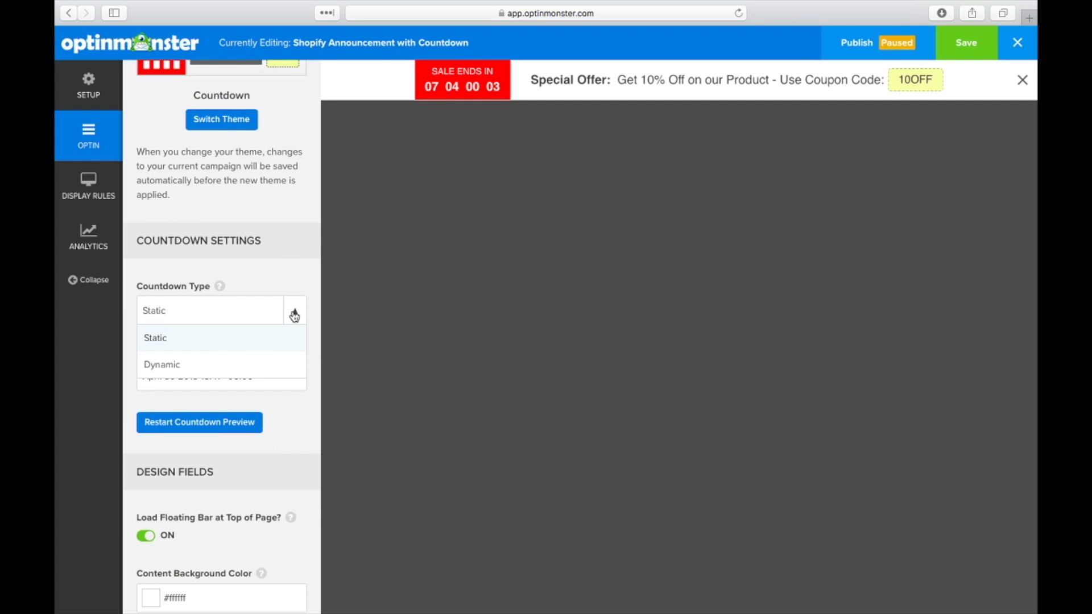
click(247, 368)
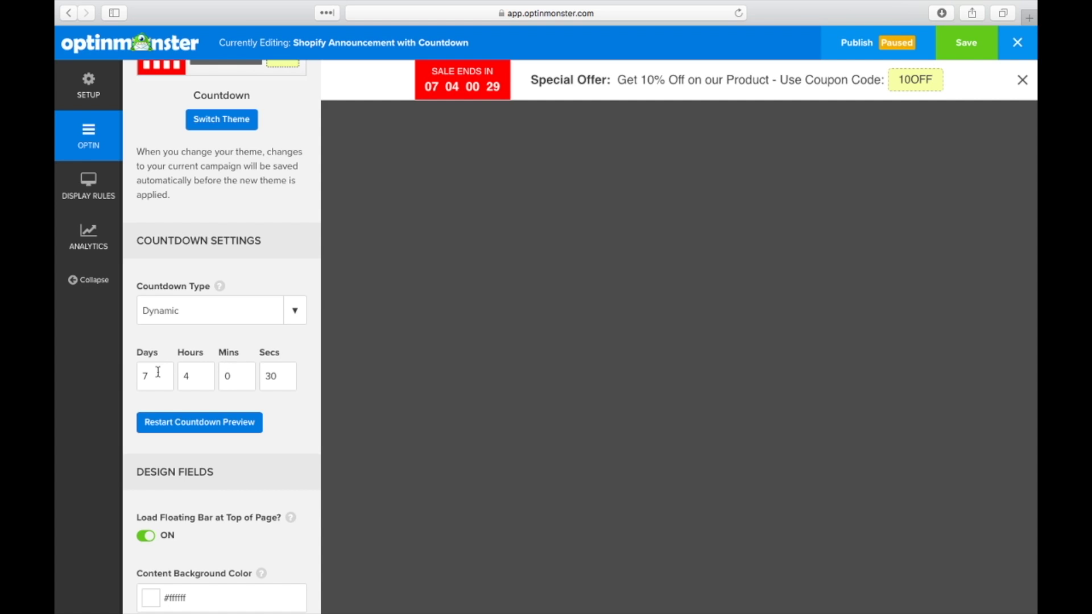
drag(157, 374, 128, 372)
key(Tab)
text(0)
Revert to Static countdown ending April 27 2018 15:41 in the +01:00 time zone
click(253, 310)
click(212, 337)
click(205, 376)
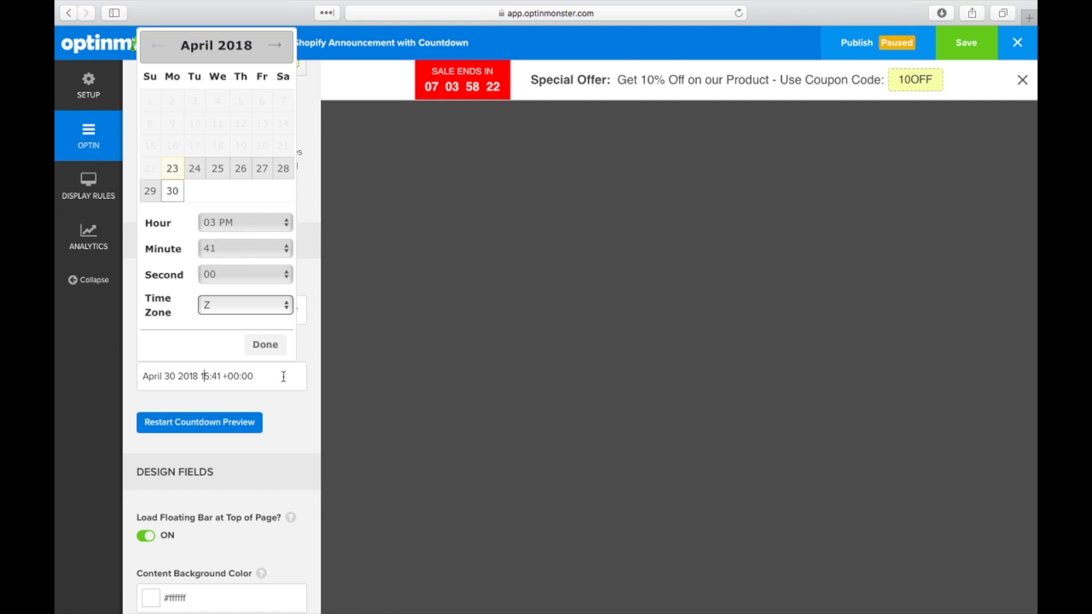
click(262, 168)
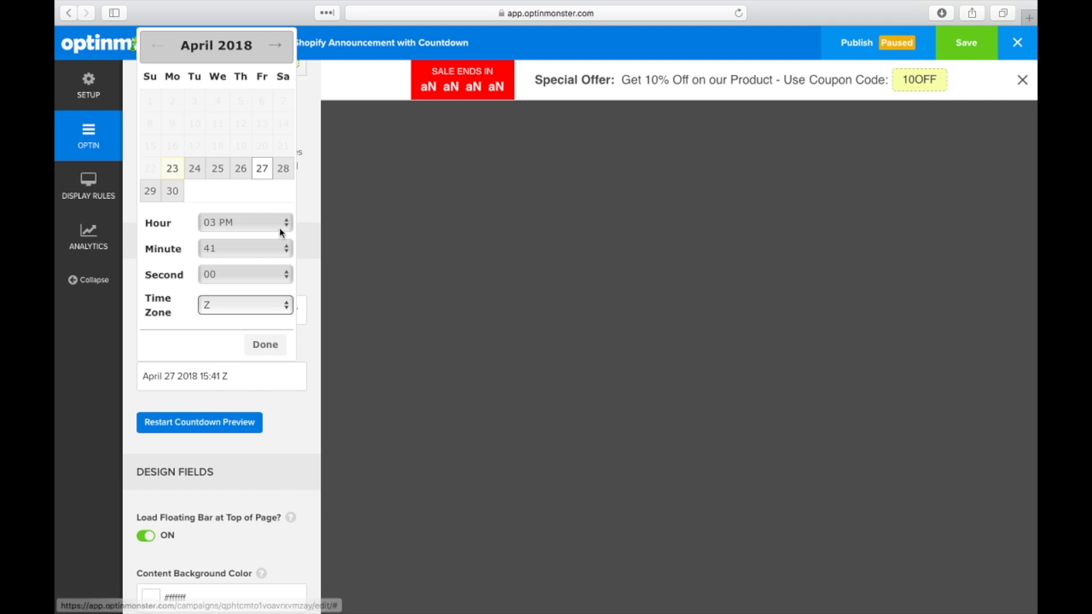
click(265, 306)
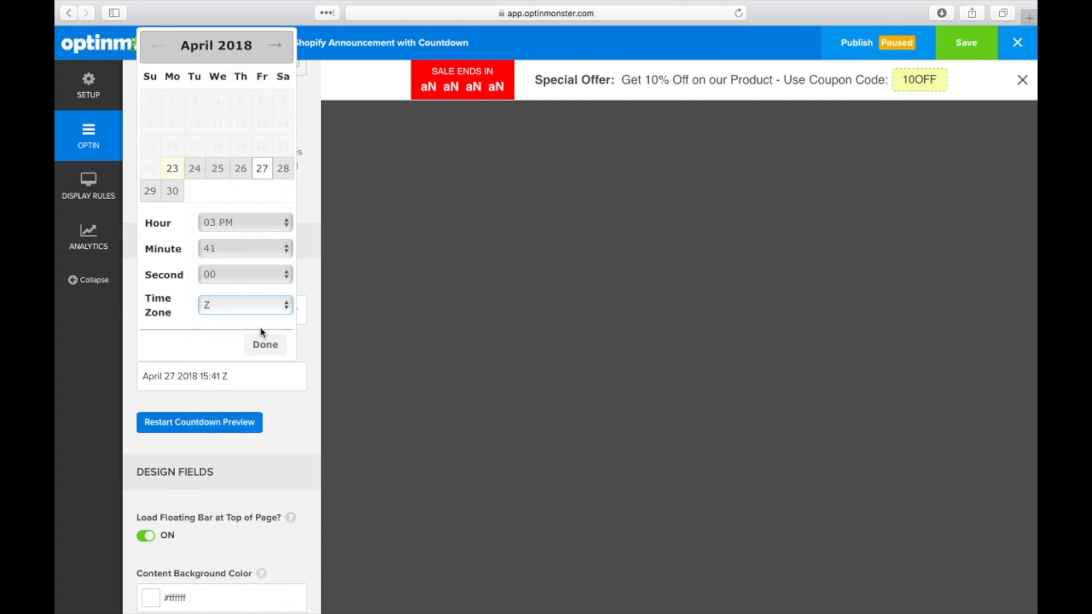
click(268, 355)
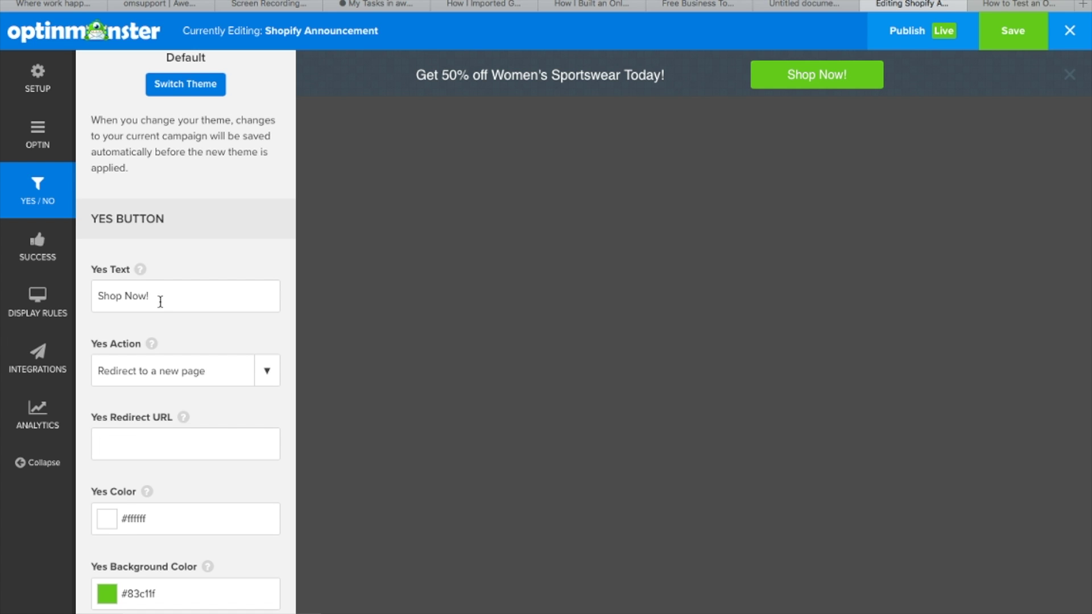
drag(160, 297, 58, 294)
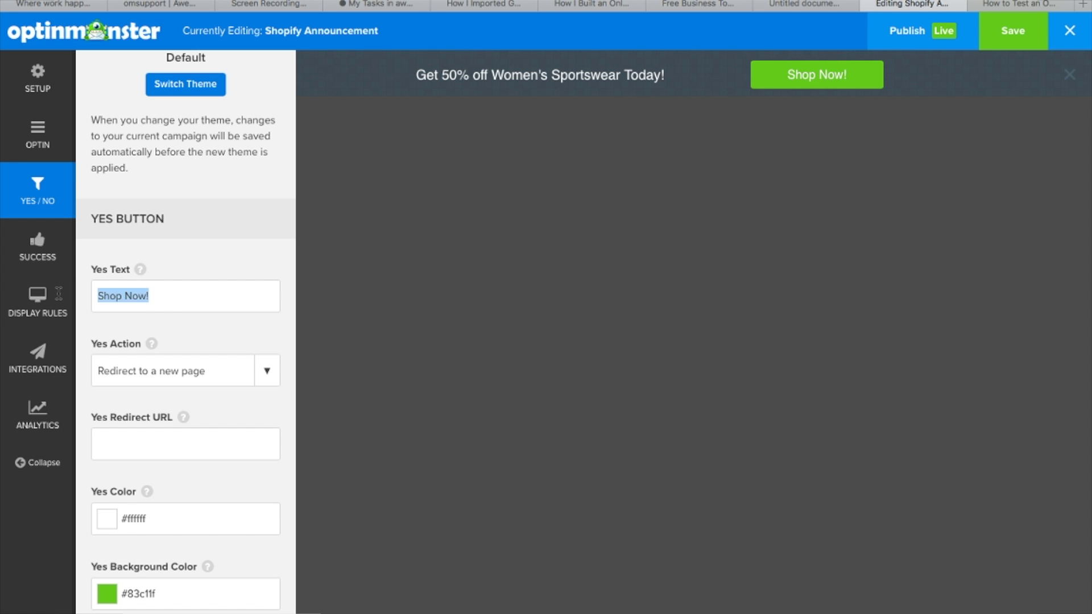
text(Womenswear)
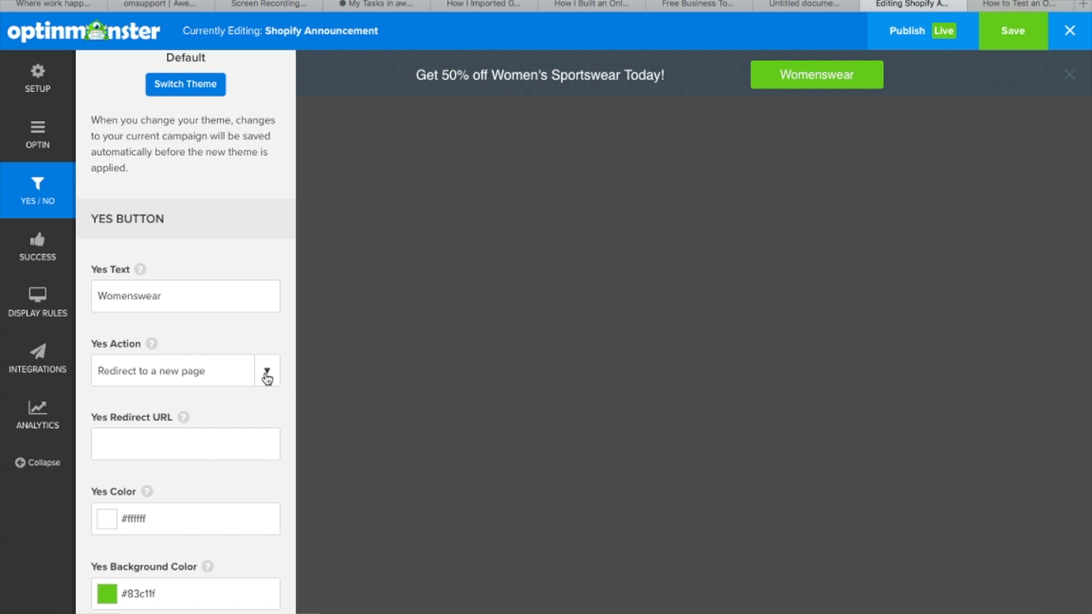
text(www.mysite.com/womn)
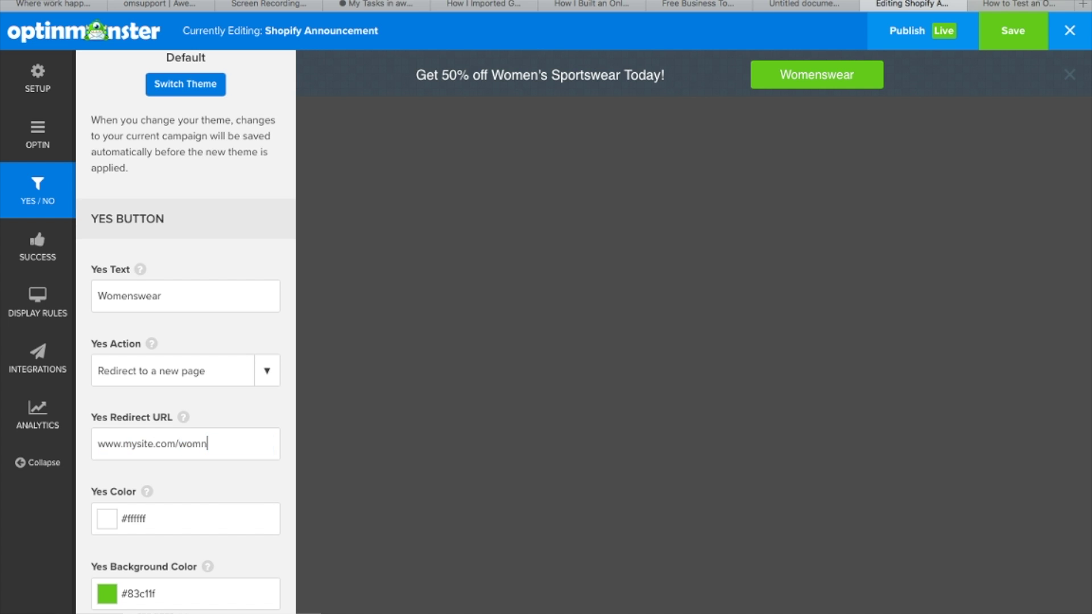
text(ns-sportswear)
scroll(199, 463, down, 8)
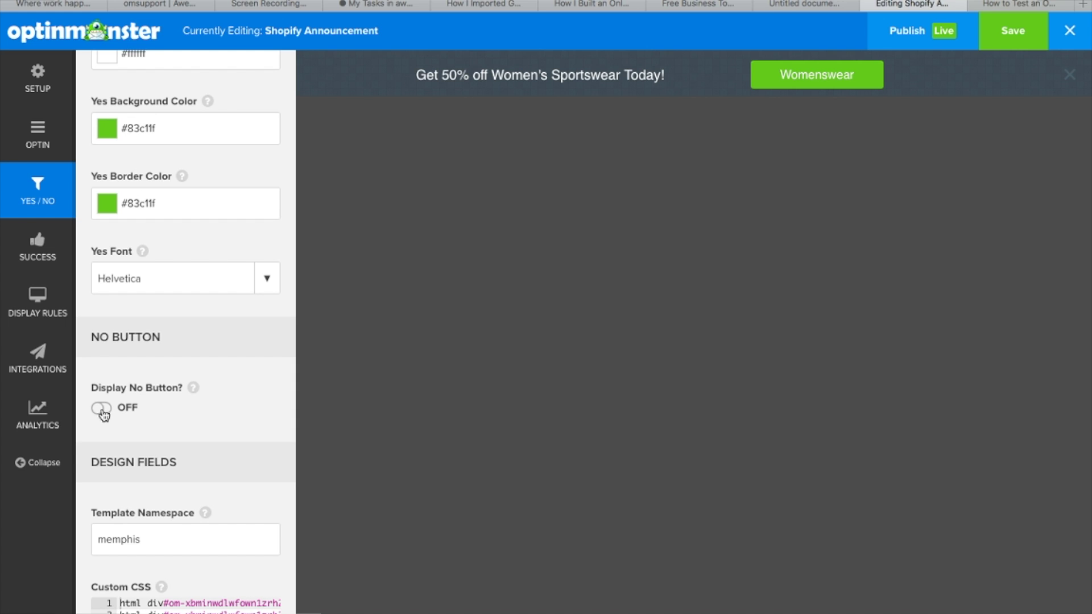
Enable a second button and select its label to make it Menswear
click(104, 410)
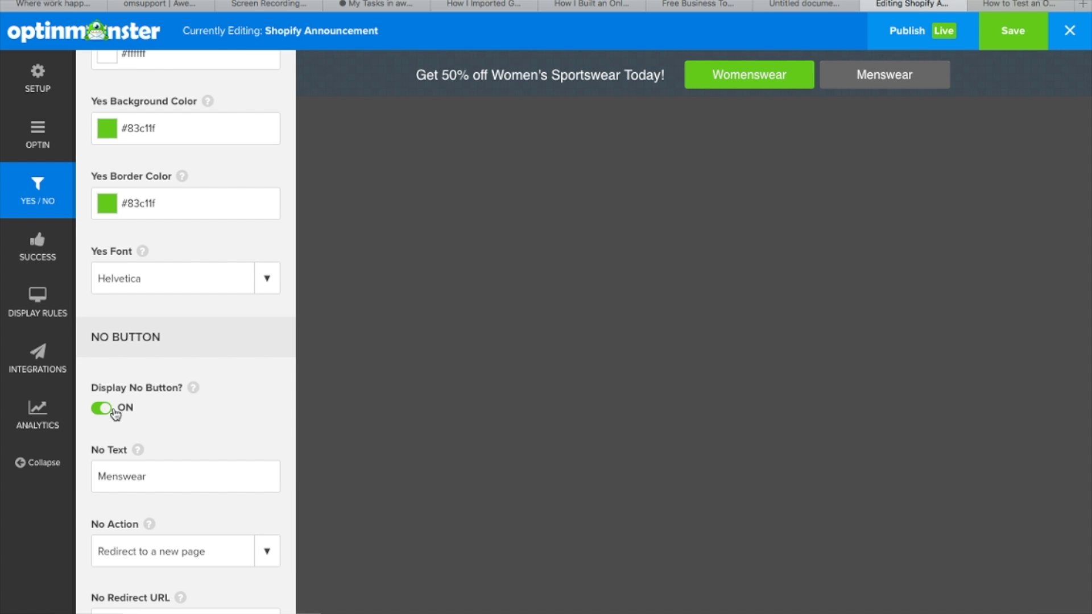
scroll(230, 425, down, 3)
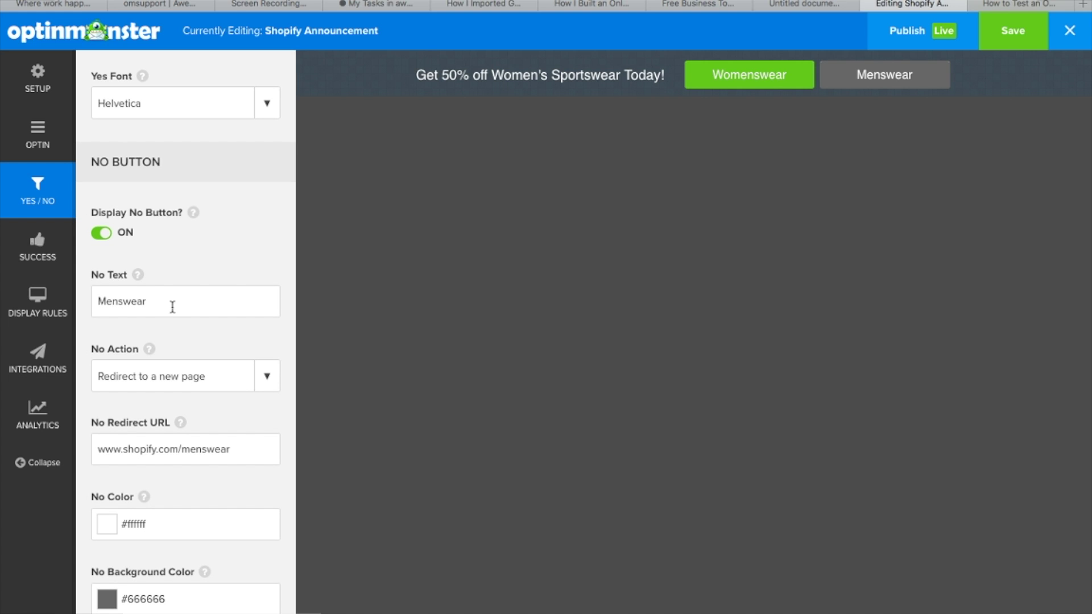
drag(172, 307, 55, 289)
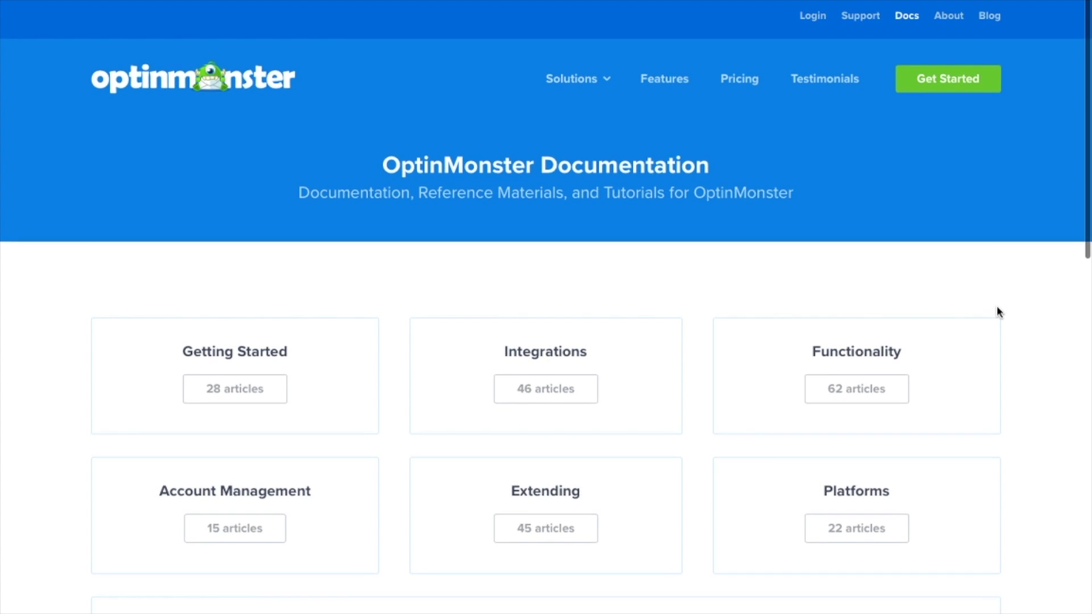
Search the OptinMonster documentation for 'pop up' articles
scroll(996, 307, down, 5)
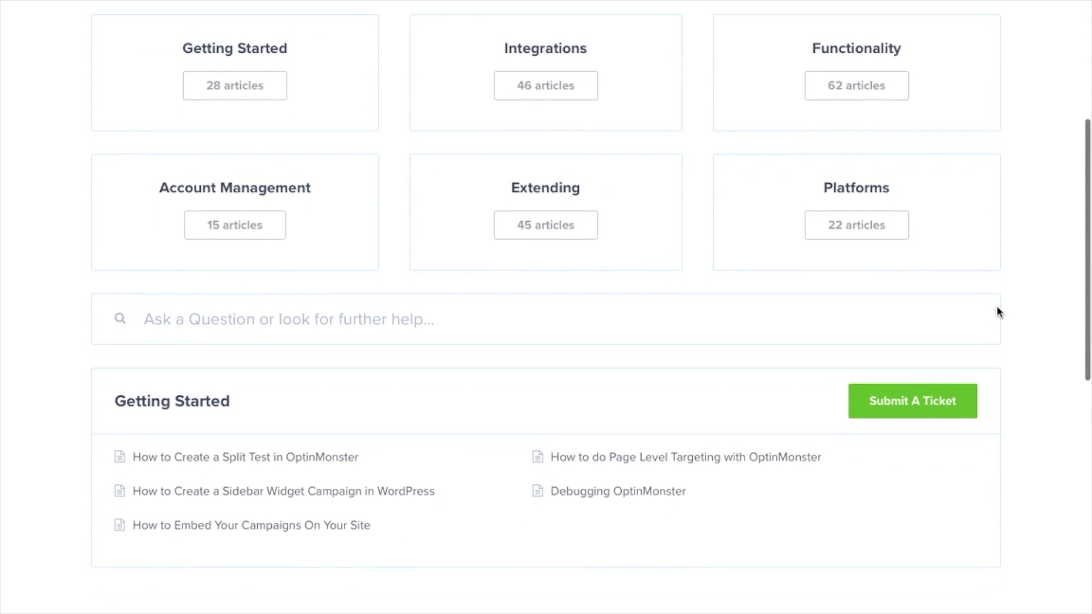
click(698, 291)
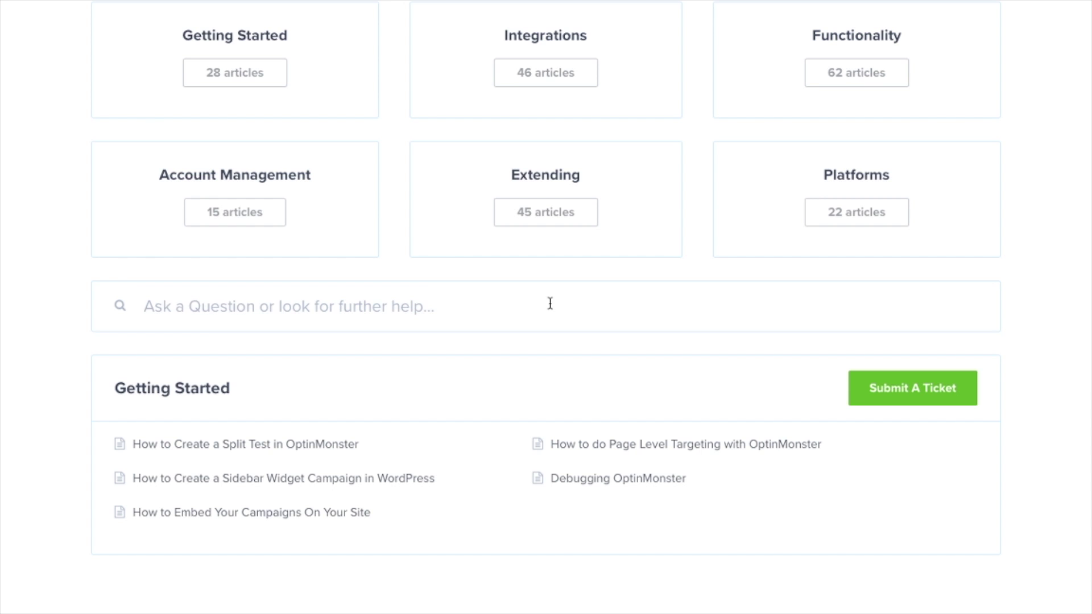
text(pop u)
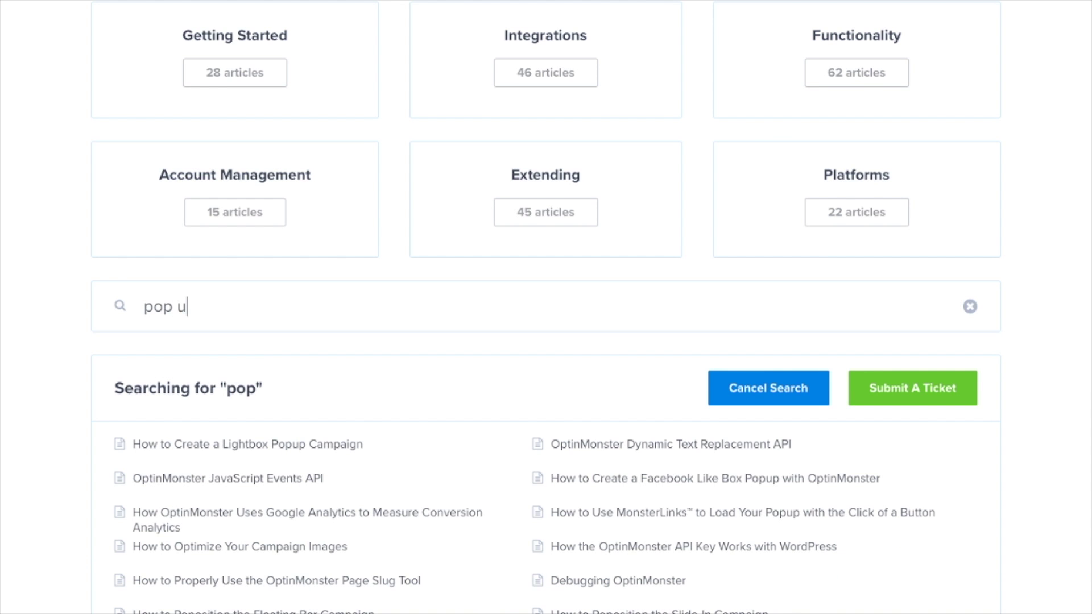
text(p)
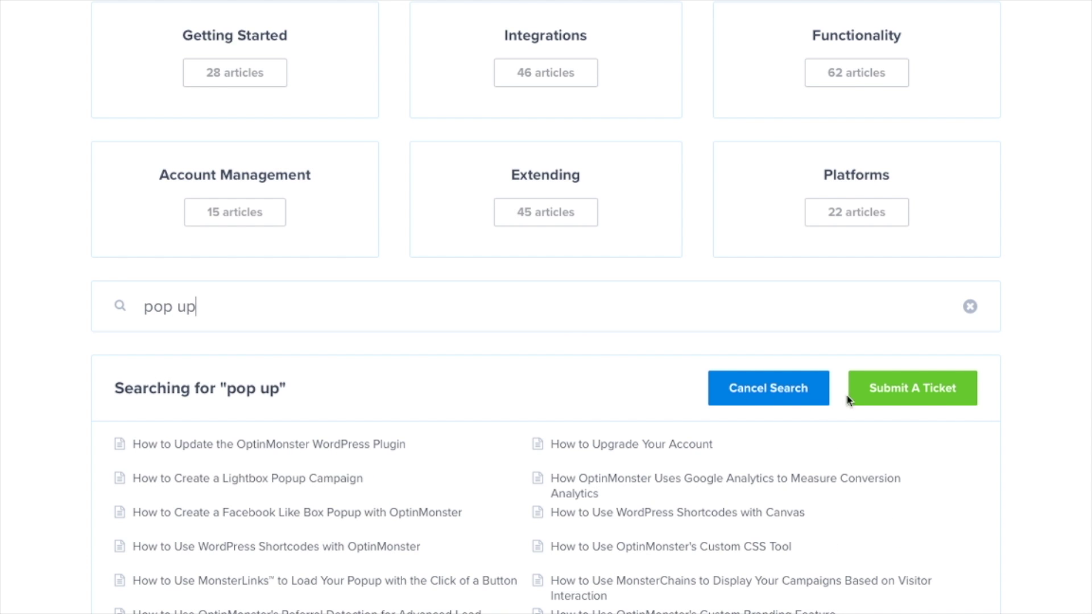